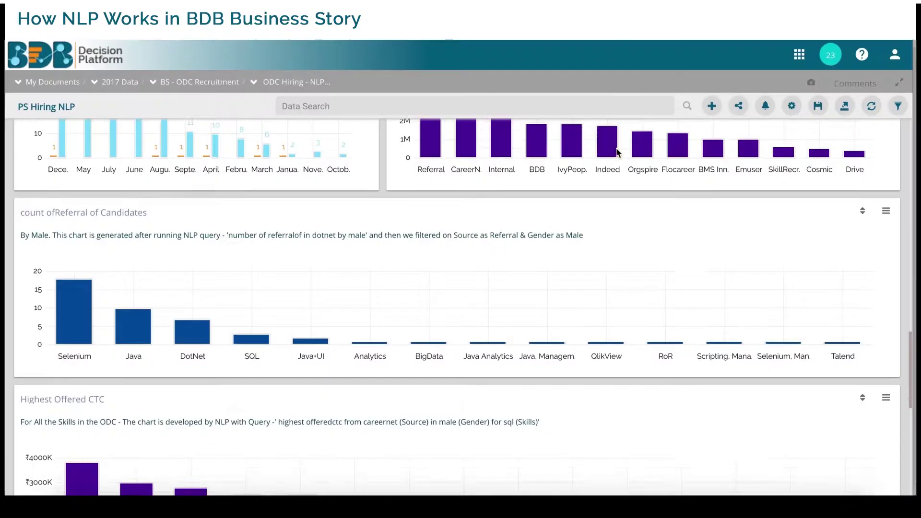
# Run the data search query "number of referralof", view its result chart, and close the query result.
pyautogui.scroll(5, 615, 148)
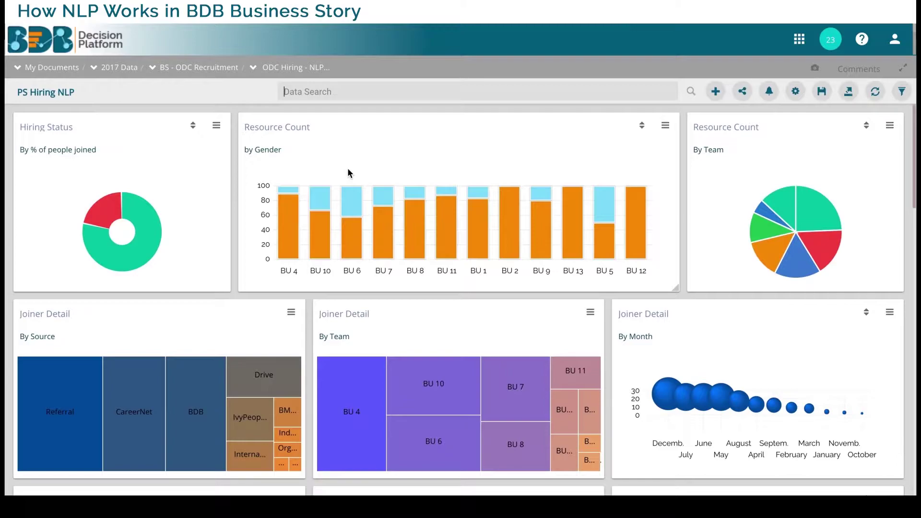
pyautogui.write('number of ref')
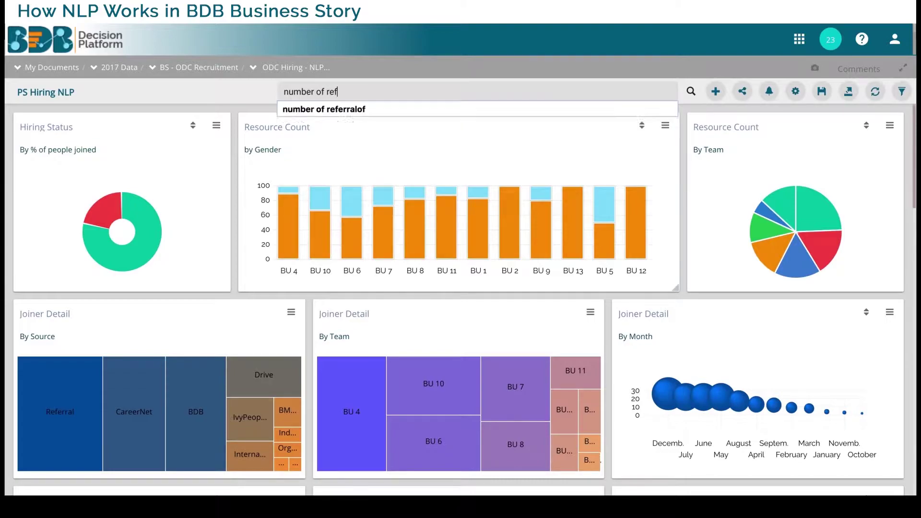
pyautogui.click(362, 108)
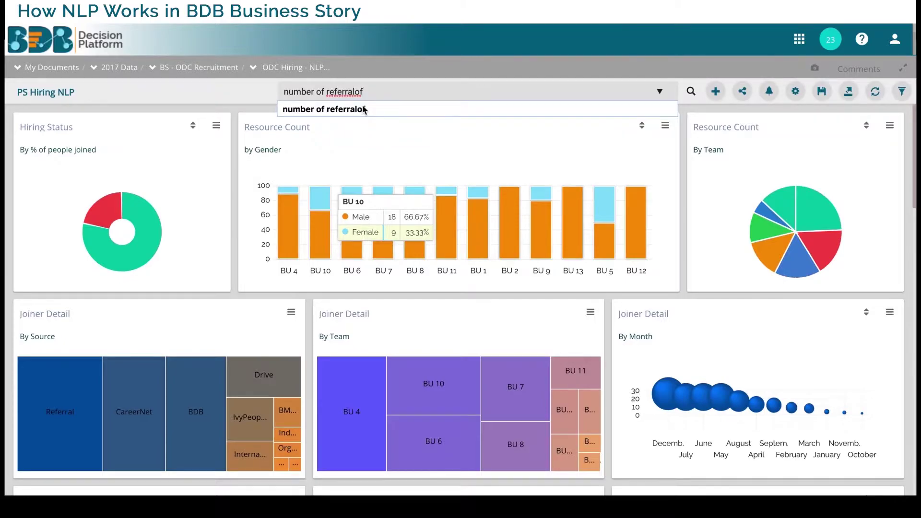
pyautogui.click(364, 109)
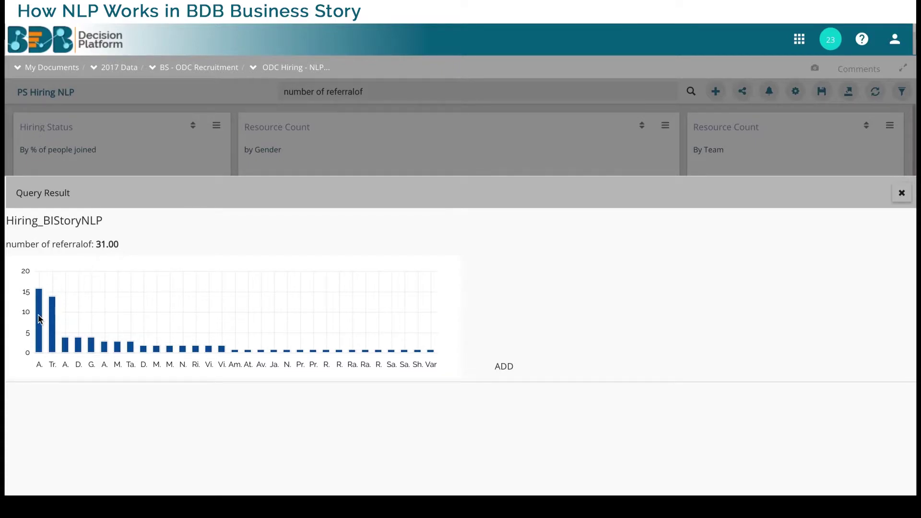
pyautogui.moveTo(41, 319)
pyautogui.click(896, 194)
pyautogui.click(447, 91)
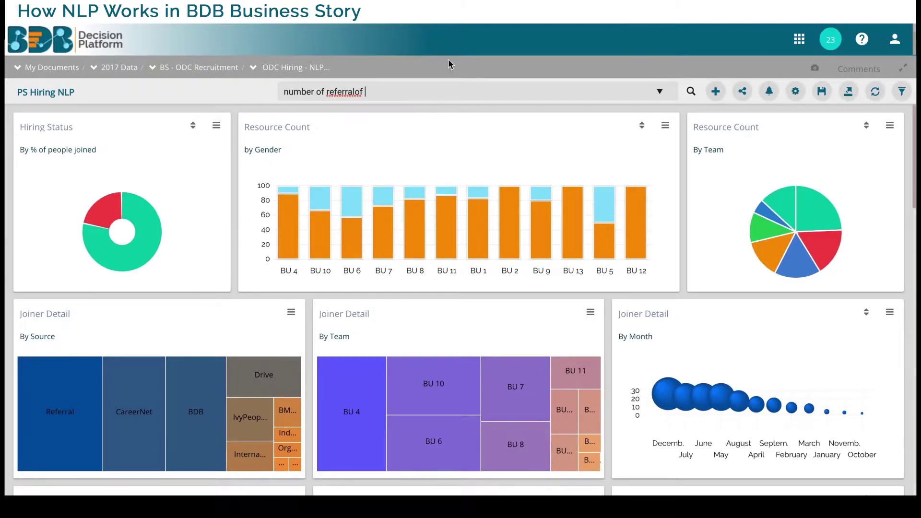
pyautogui.write('ma')
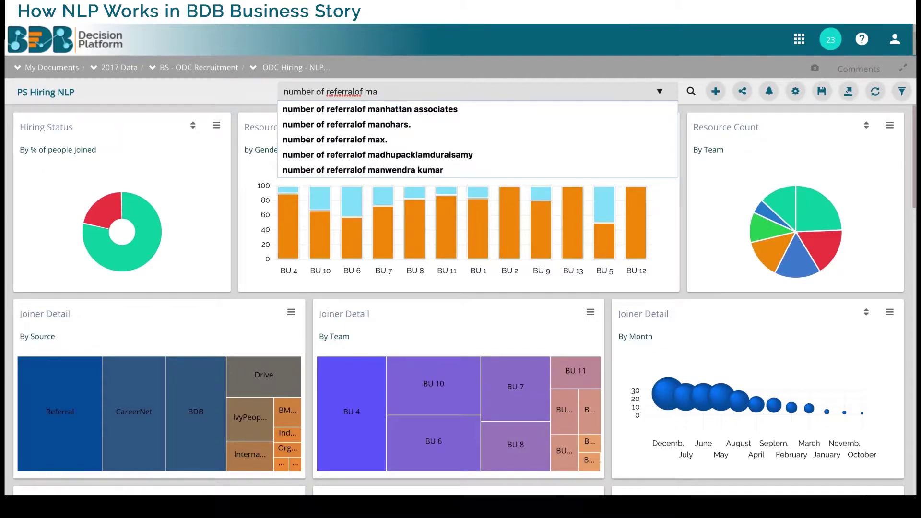
pyautogui.press('BackSpace')
pyautogui.press('BackSpace')
pyautogui.press('BackSpace')
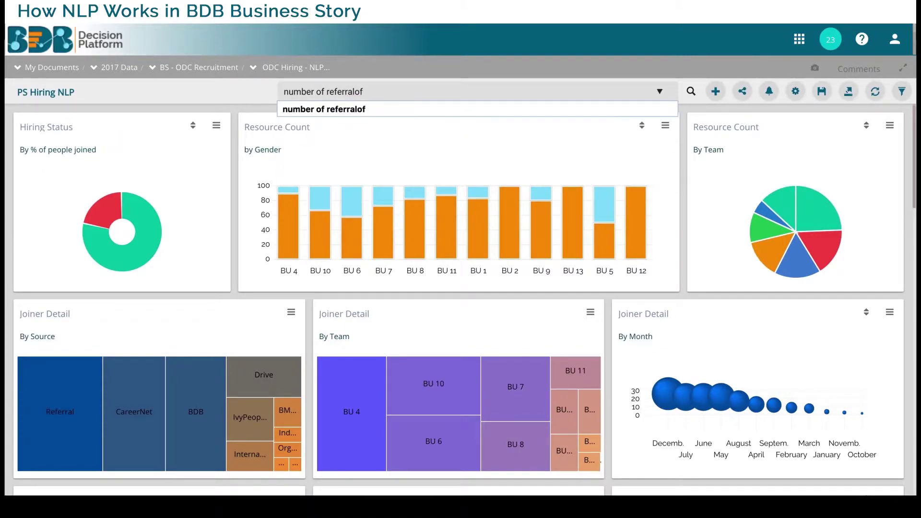
# Extend the data search query to "number of referralof selenium", run it, and close the query result.
pyautogui.scroll(-8, 471, 146)
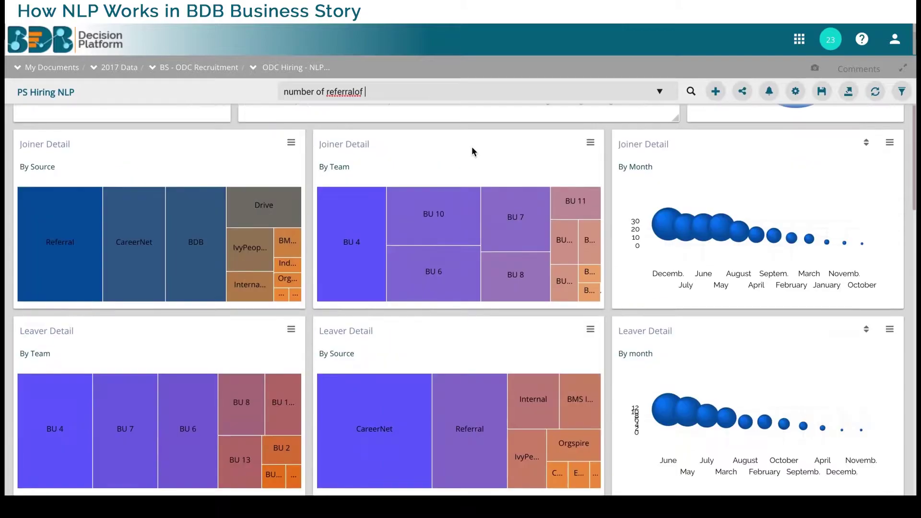
pyautogui.scroll(-8, 472, 150)
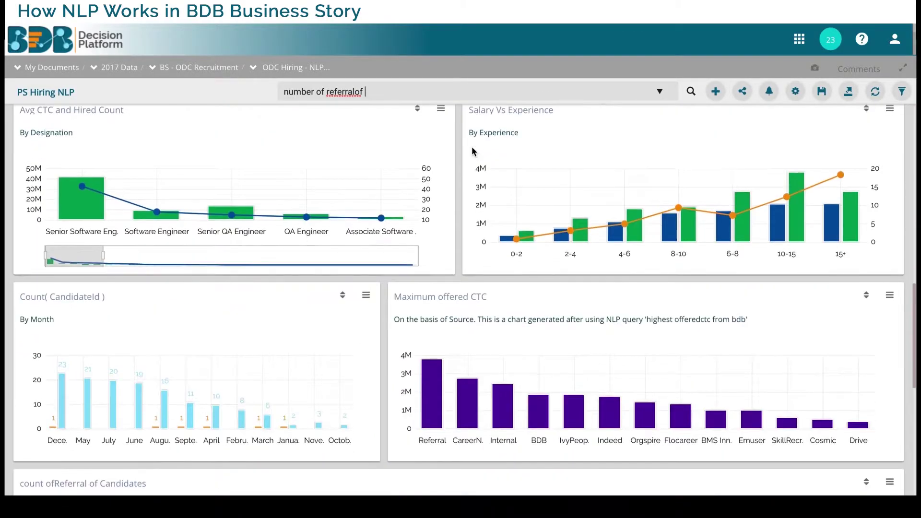
pyautogui.scroll(10, 471, 152)
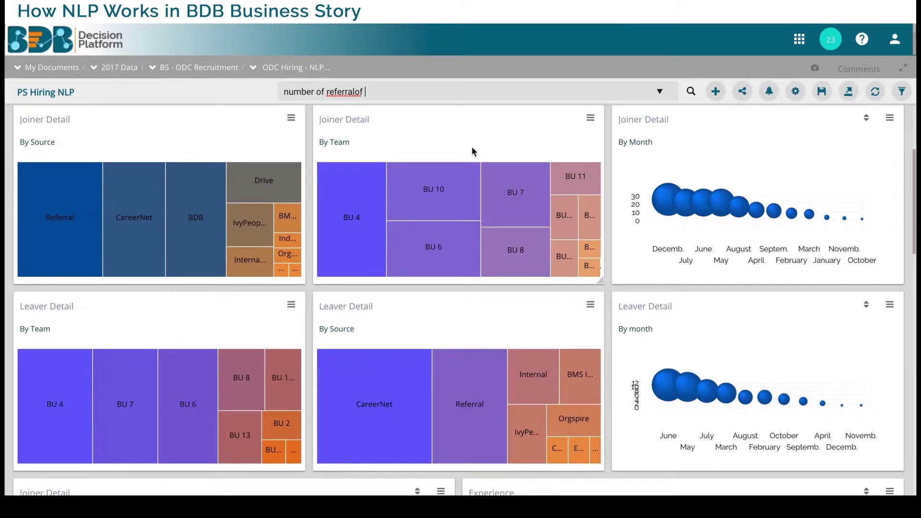
pyautogui.write('sele')
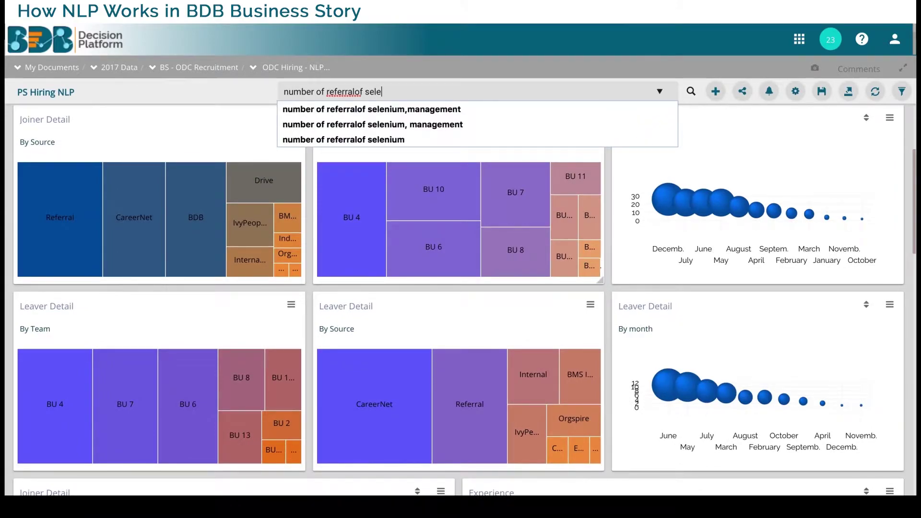
pyautogui.write('nium')
pyautogui.press('Return')
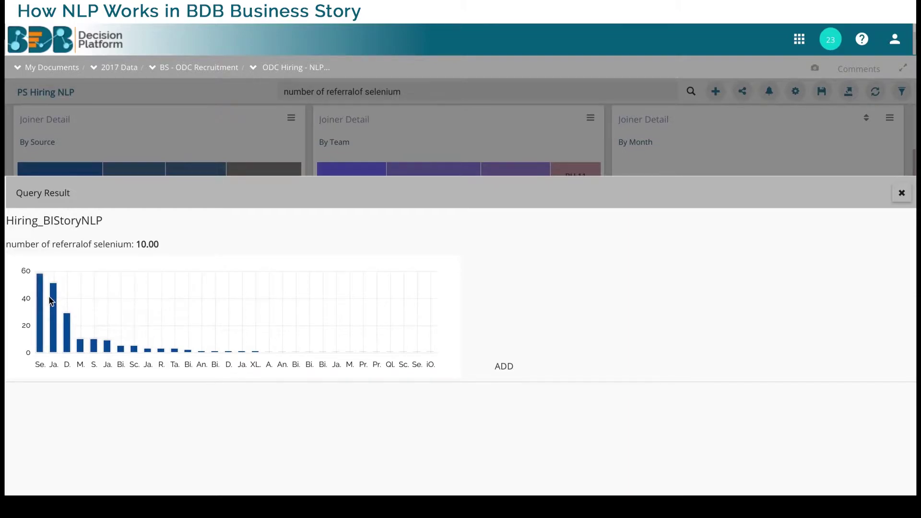
pyautogui.moveTo(68, 319)
pyautogui.click(901, 193)
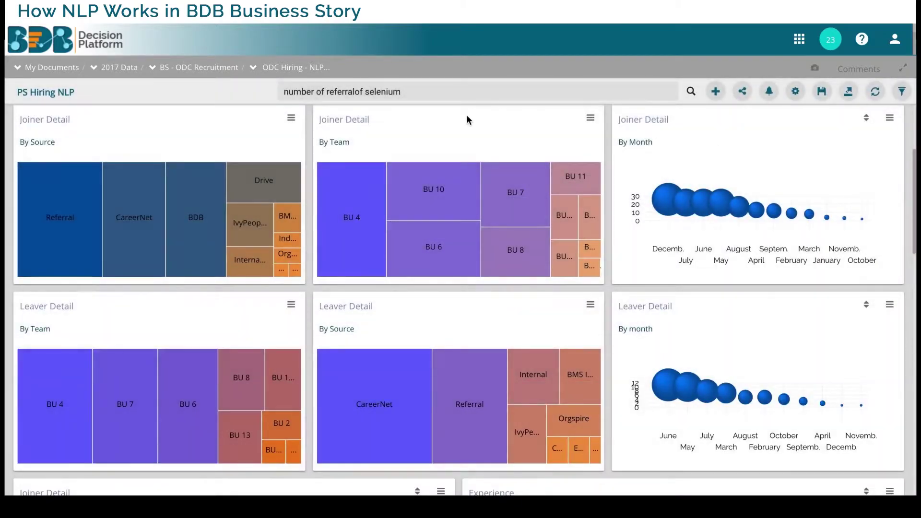
# Add "by male" to the selenium referral query, run it, and close the query result.
pyautogui.click(426, 91)
pyautogui.write('by male')
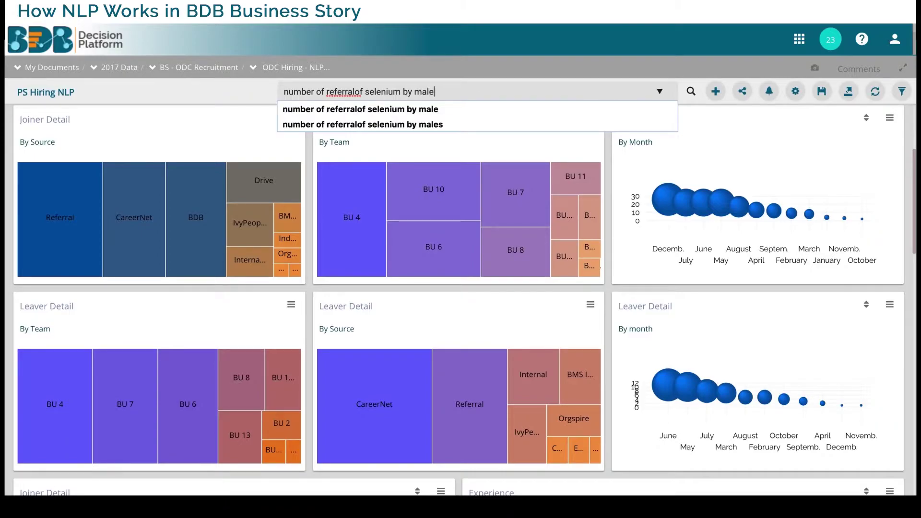
pyautogui.click(691, 91)
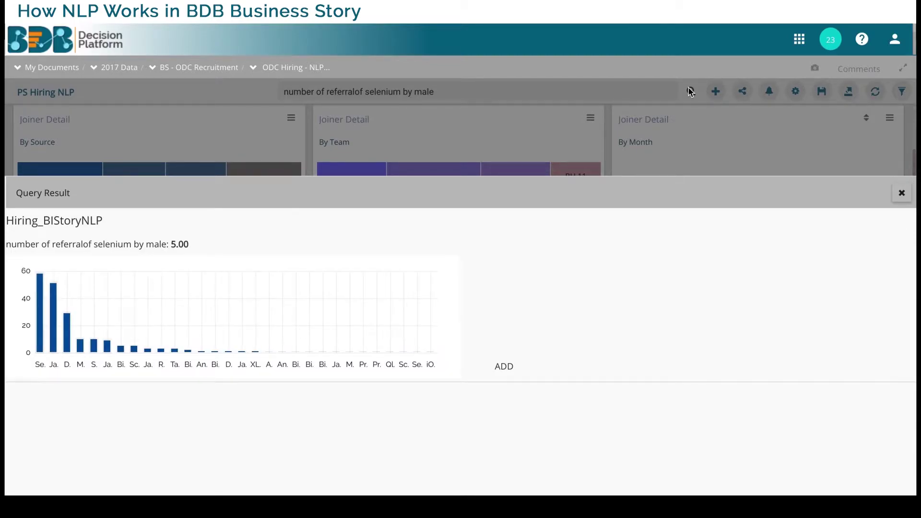
pyautogui.click(901, 193)
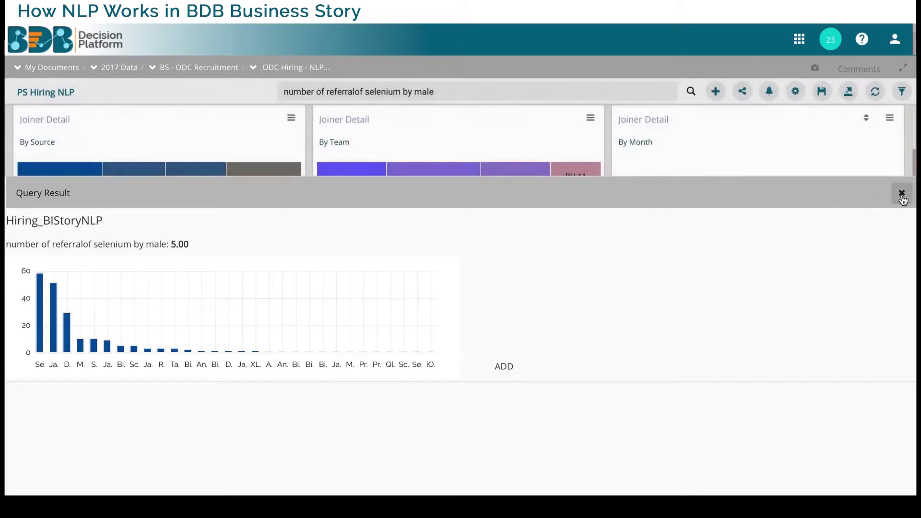
# Narrow the query to "number of referralof selenium by male for qa engineer", inspect its result chart, and close the query result.
pyautogui.click(491, 93)
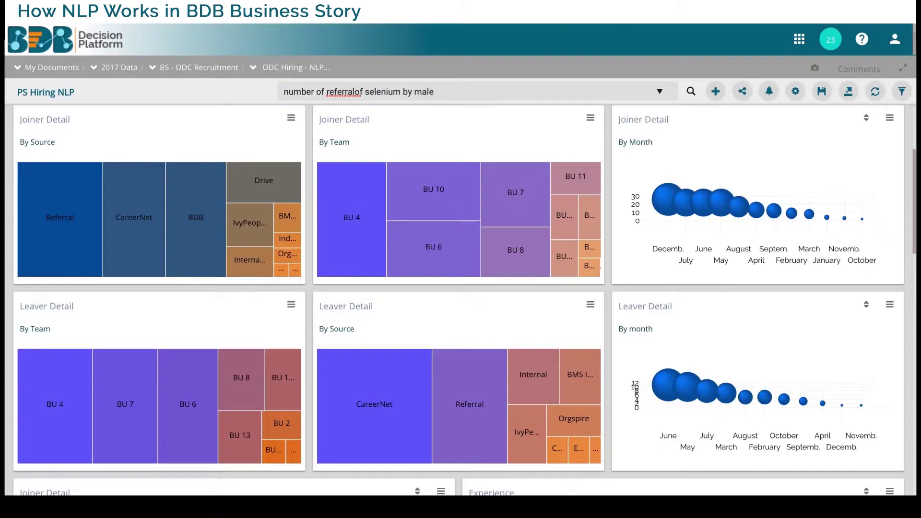
pyautogui.write('for')
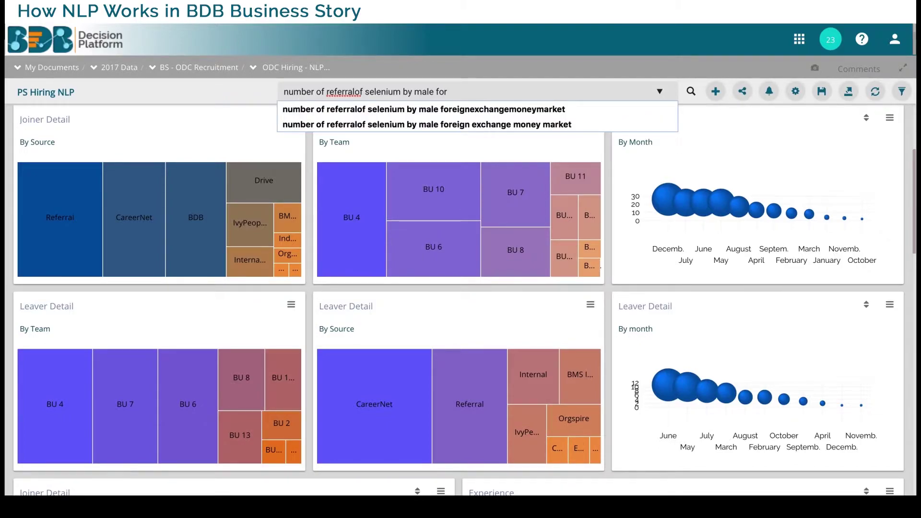
pyautogui.write('s')
pyautogui.press('BackSpace')
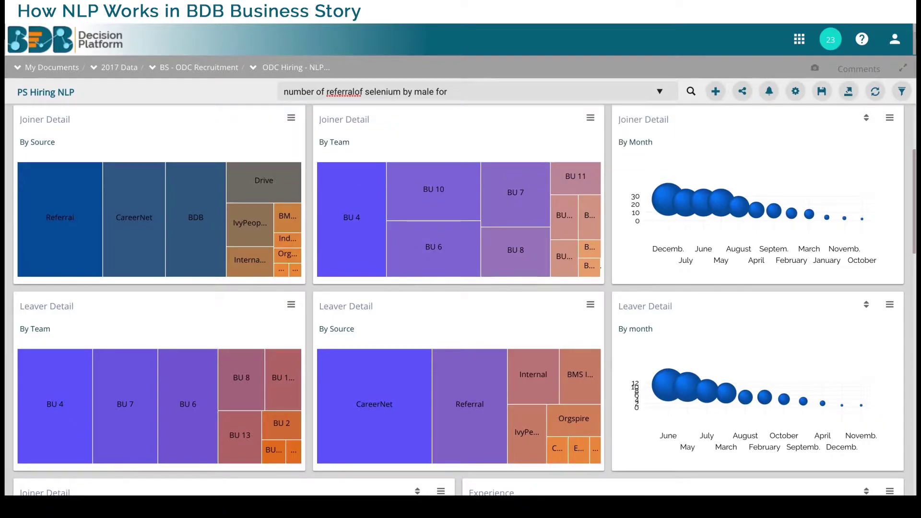
pyautogui.write('qa')
pyautogui.click(463, 124)
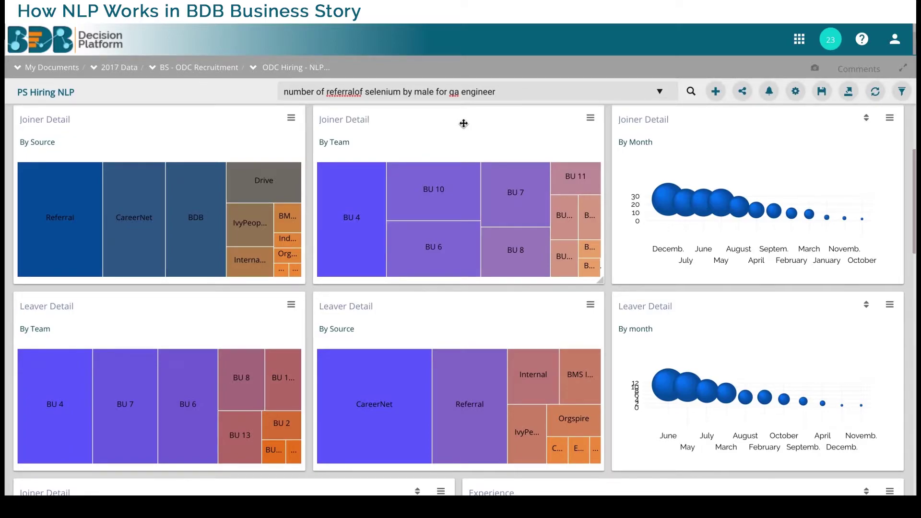
pyautogui.press('Return')
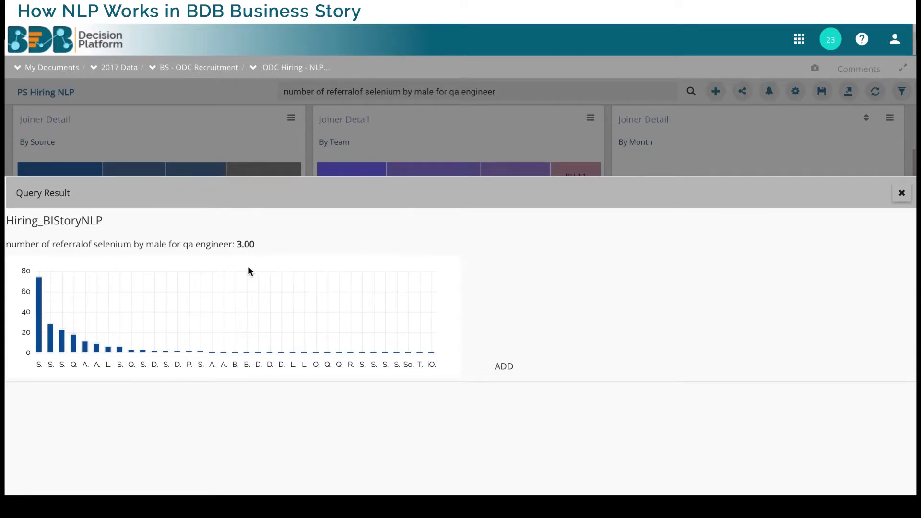
pyautogui.moveTo(249, 267)
pyautogui.moveTo(41, 334)
pyautogui.click(901, 193)
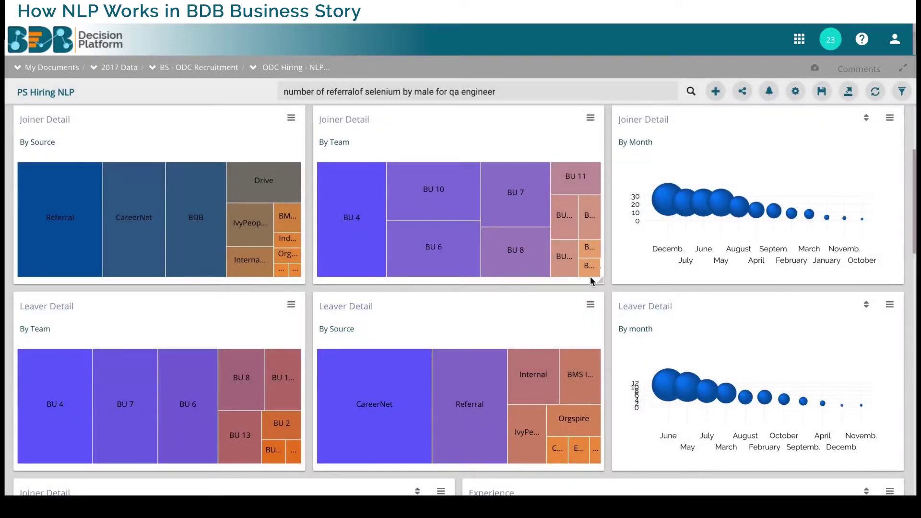
# Open the "count ofReferral of Candidates" chart for editing in the design view.
pyautogui.scroll(-2, 590, 278)
pyautogui.scroll(-10, 590, 278)
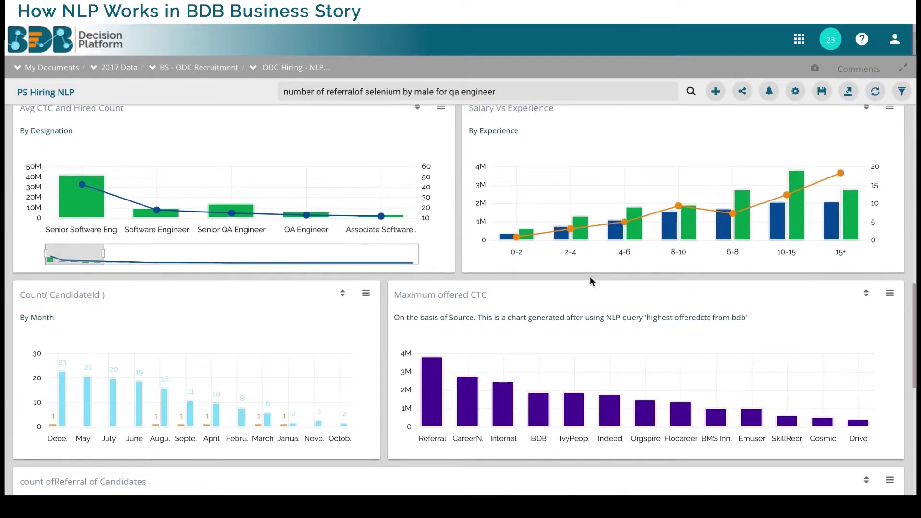
pyautogui.scroll(-3, 589, 281)
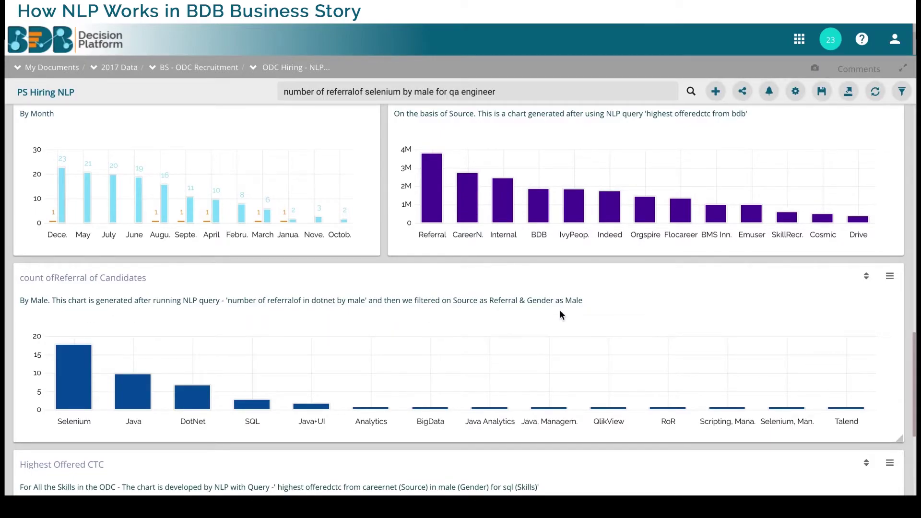
pyautogui.click(890, 277)
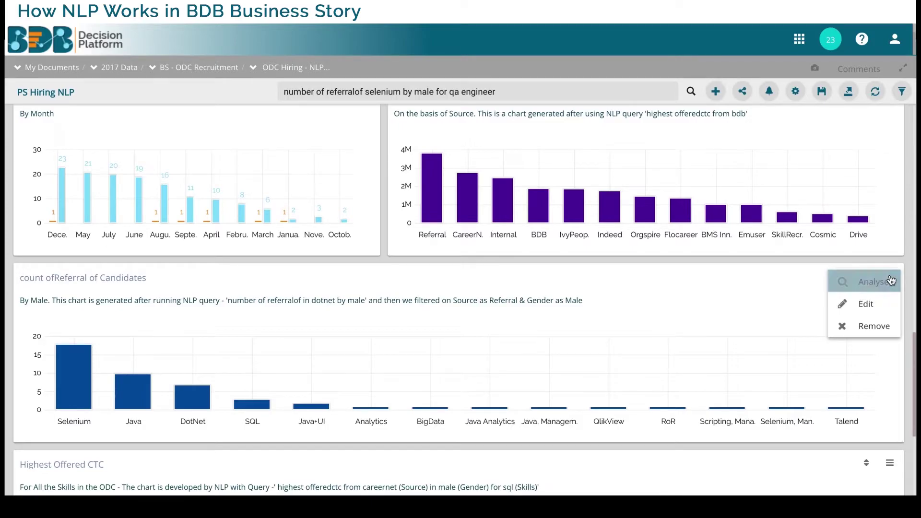
pyautogui.click(871, 308)
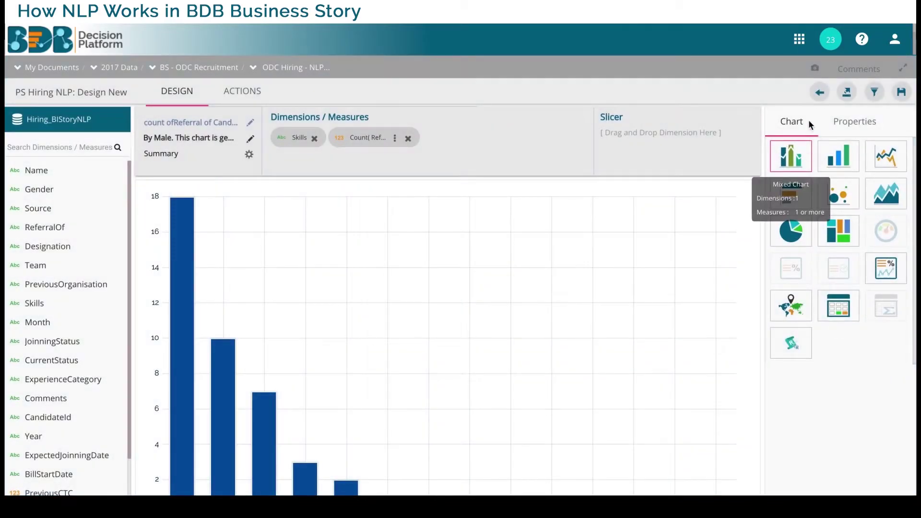
# Set the referral chart's Gender filter to Female only, apply it, and save the view.
pyautogui.click(874, 92)
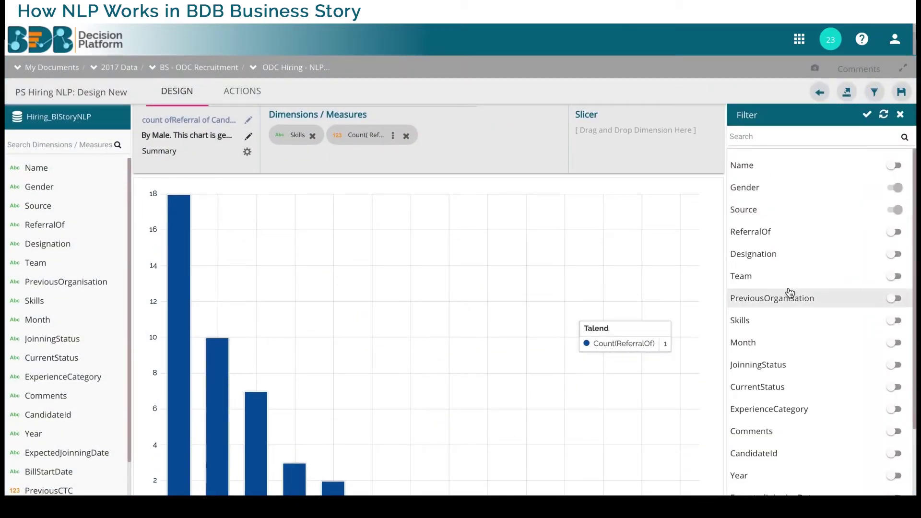
pyautogui.click(897, 189)
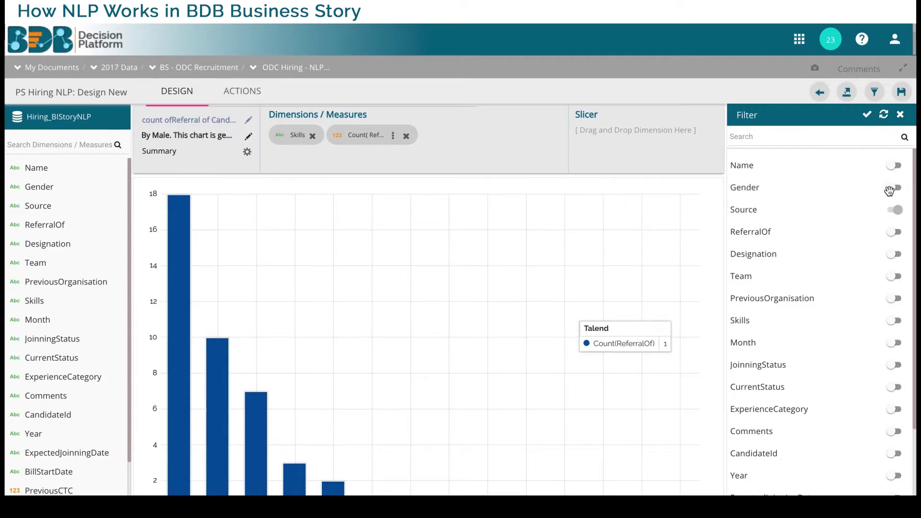
pyautogui.click(895, 188)
pyautogui.click(775, 190)
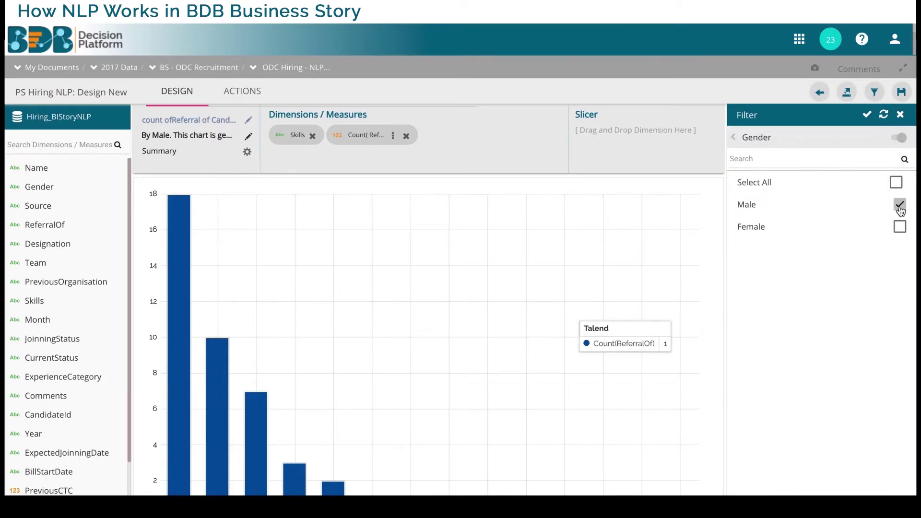
pyautogui.click(900, 227)
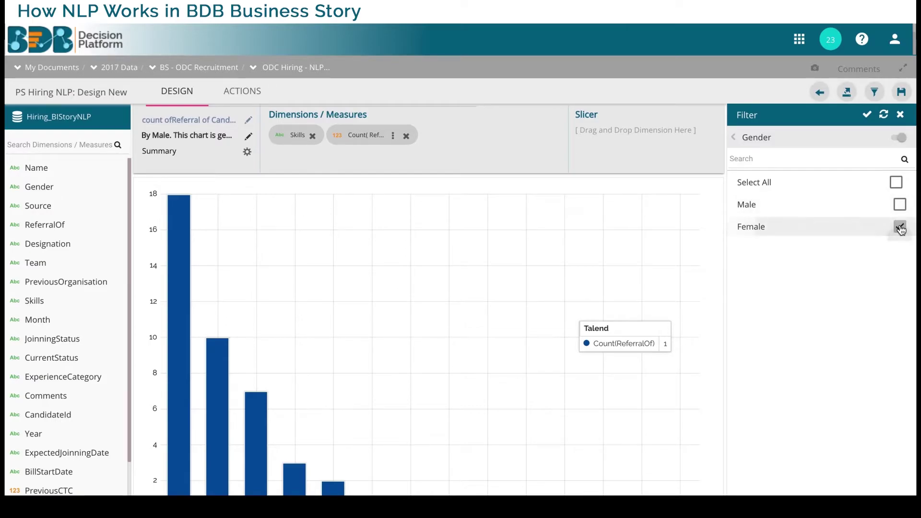
pyautogui.click(869, 118)
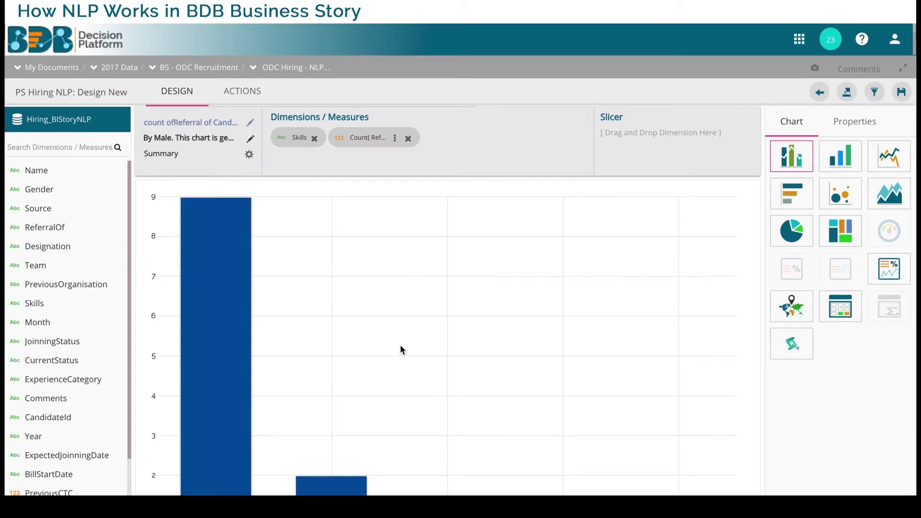
pyautogui.click(906, 94)
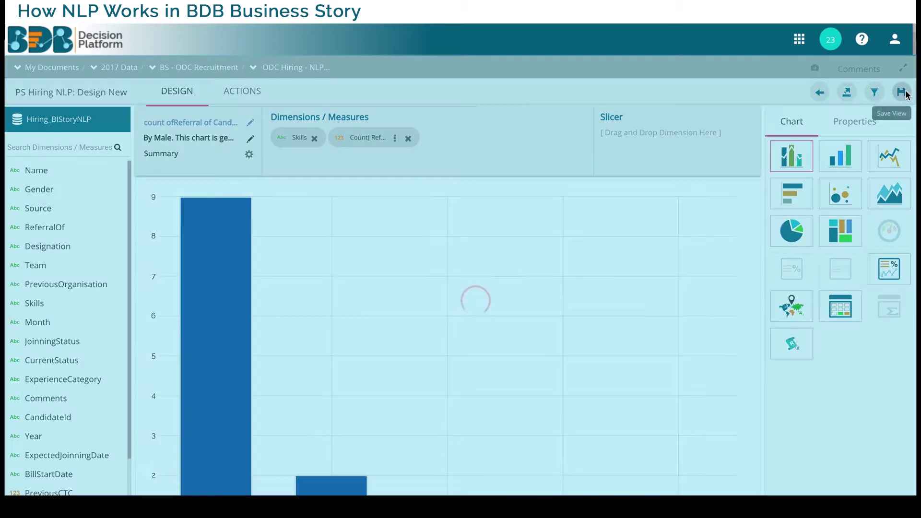
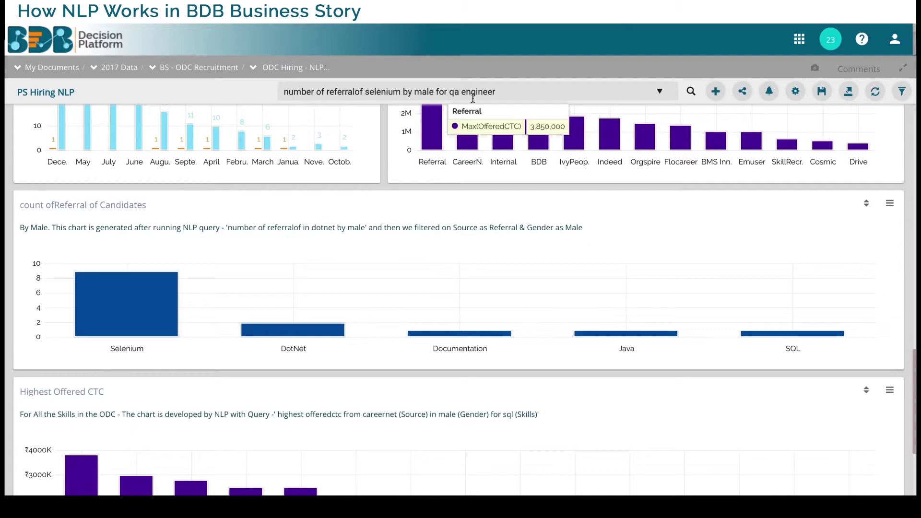
# Replace the search query with "highest offeredctc from bdb in female for qa architect".
pyautogui.moveTo(499, 91); pyautogui.dragTo(269, 76)
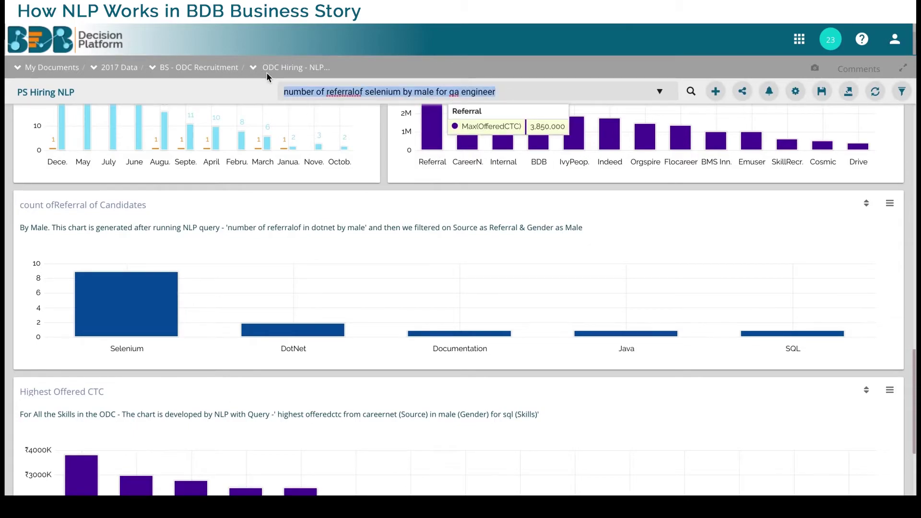
pyautogui.write('high')
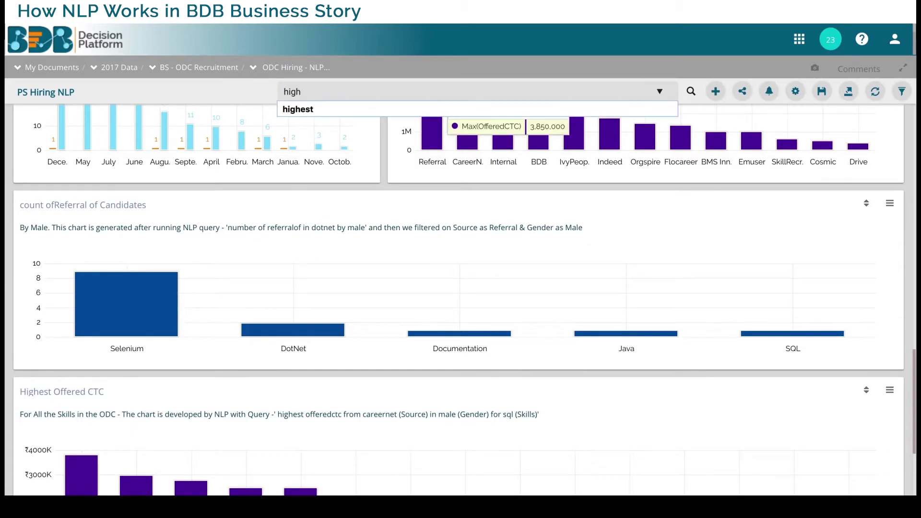
pyautogui.write('est')
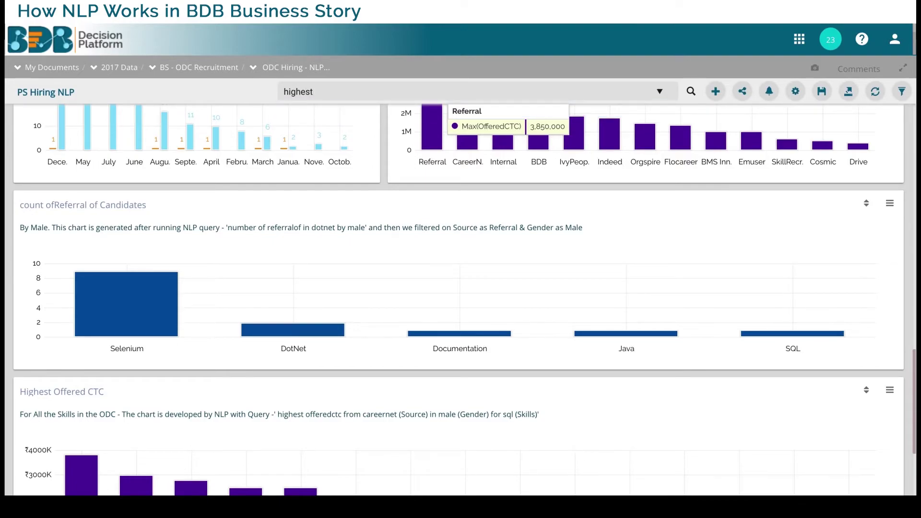
pyautogui.write(' off')
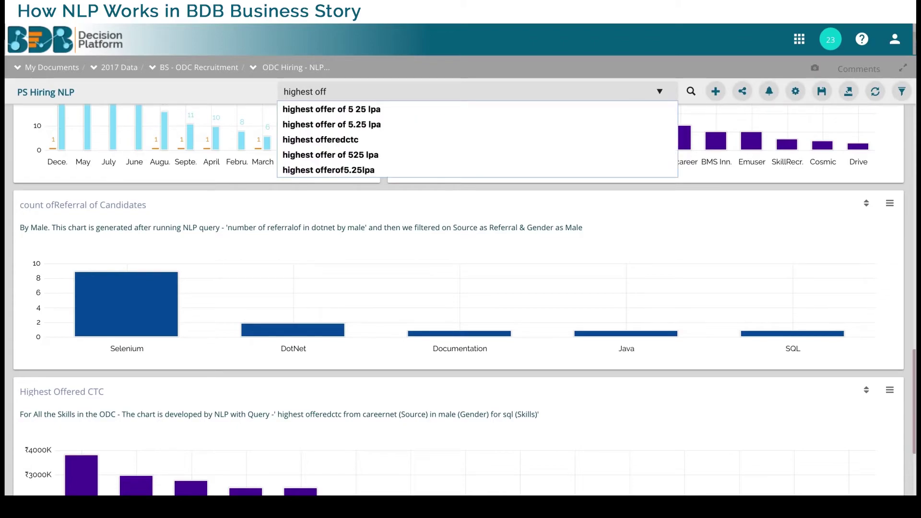
pyautogui.write('ered')
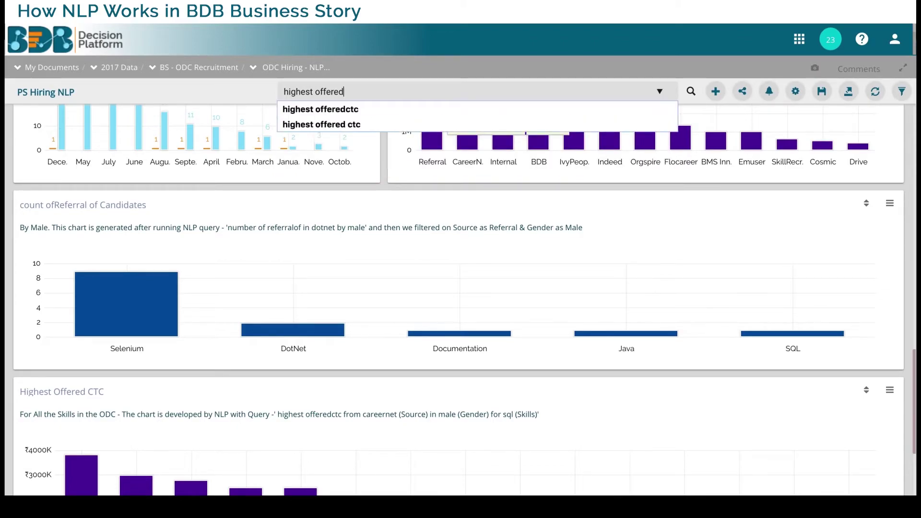
pyautogui.write('ctc')
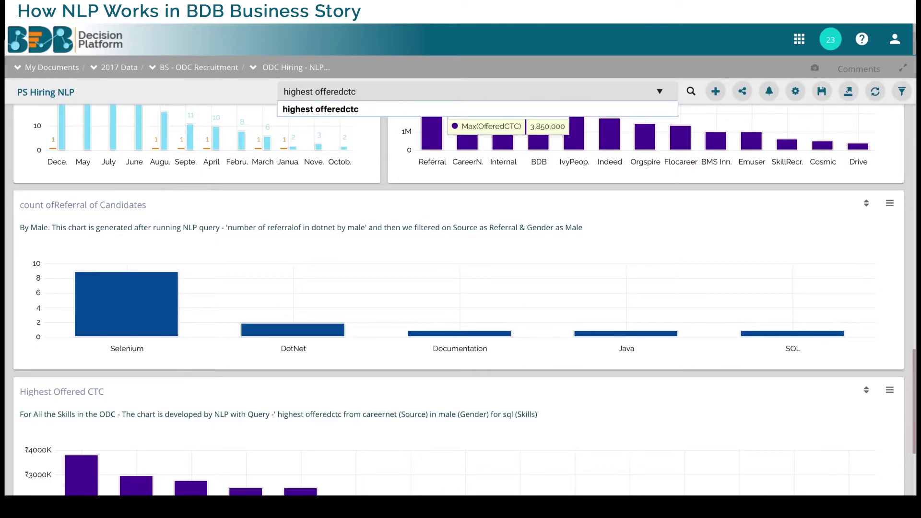
pyautogui.write(' fro')
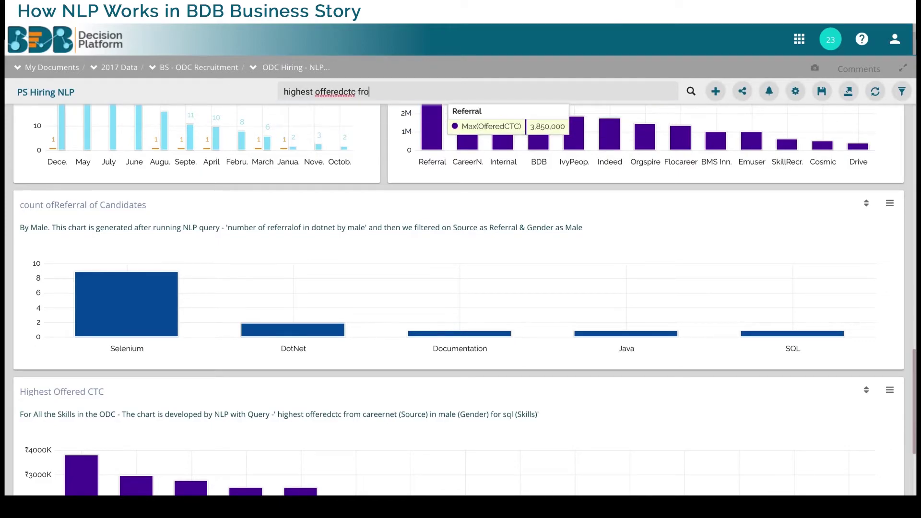
pyautogui.write('m bdb')
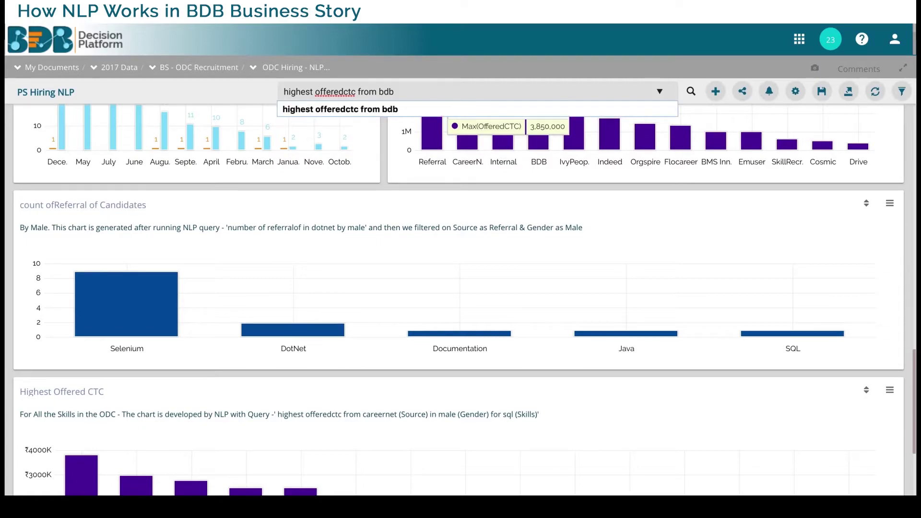
pyautogui.write(' in ')
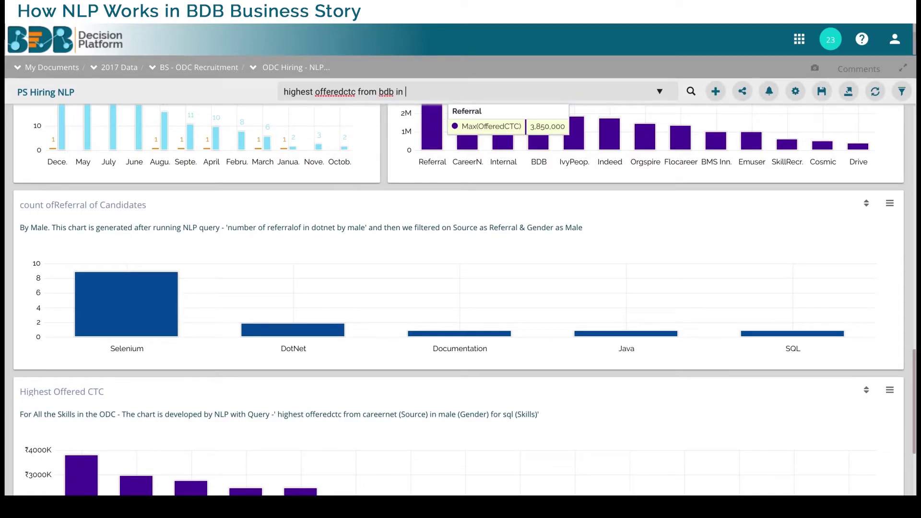
pyautogui.write('female for qa')
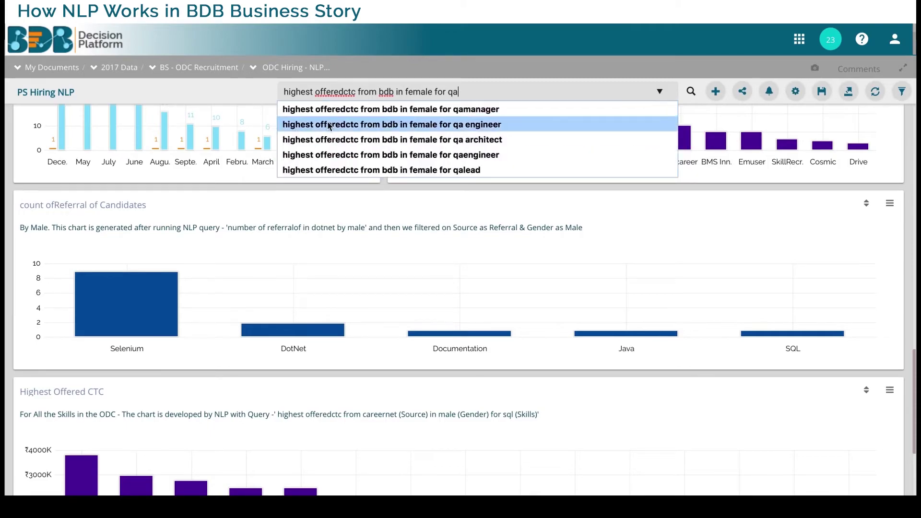
pyautogui.click(335, 135)
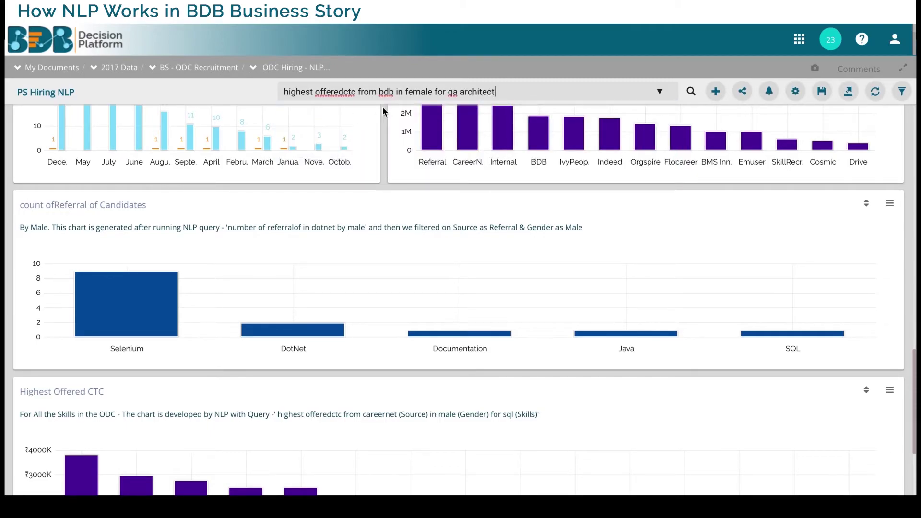
# Change the query's source from bdb to referral, run it, inspect the first bar of the result chart, and close the query result.
pyautogui.doubleClick(387, 91)
pyautogui.write('referral')
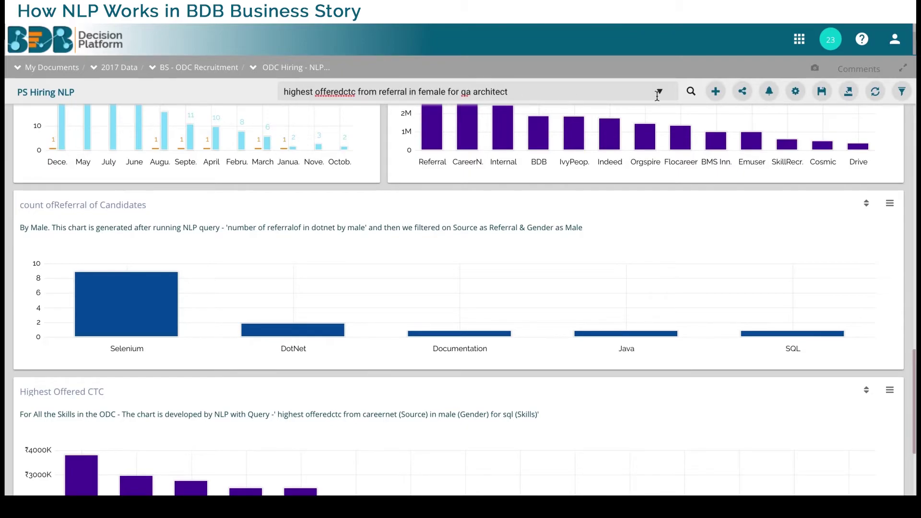
pyautogui.click(690, 92)
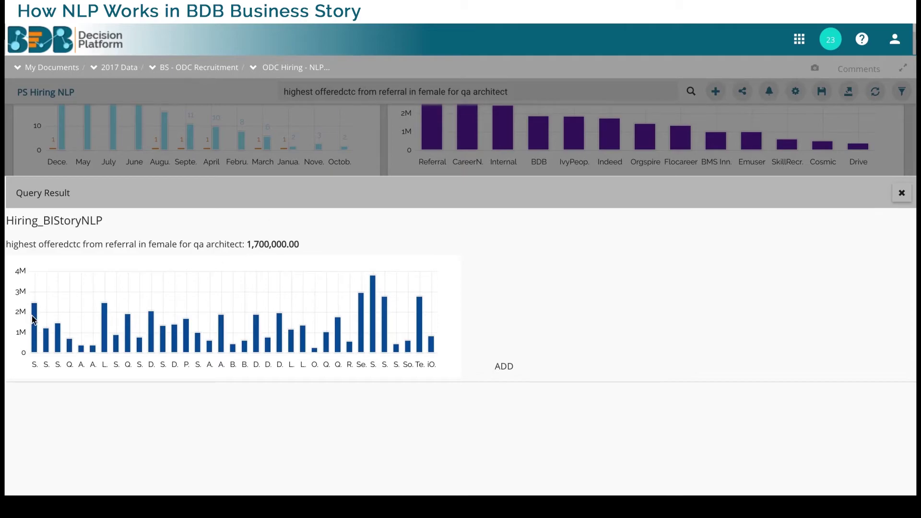
pyautogui.moveTo(36, 321)
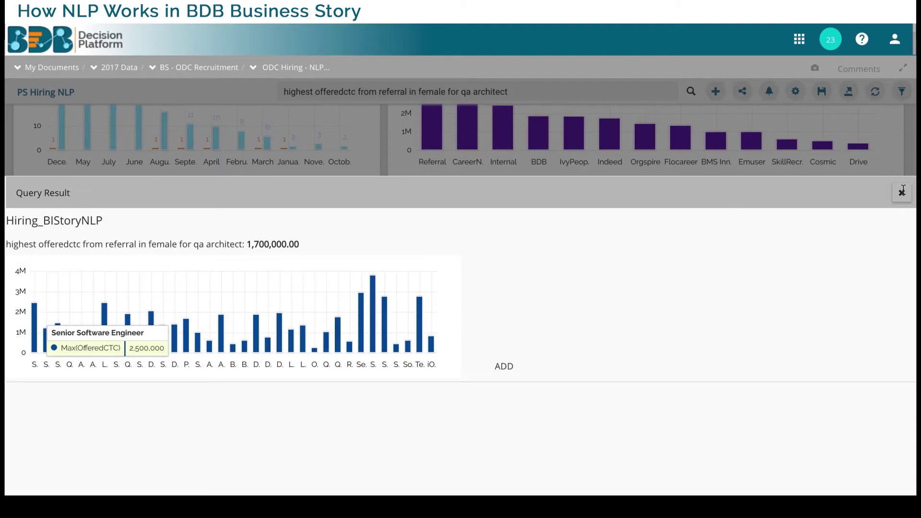
pyautogui.click(902, 192)
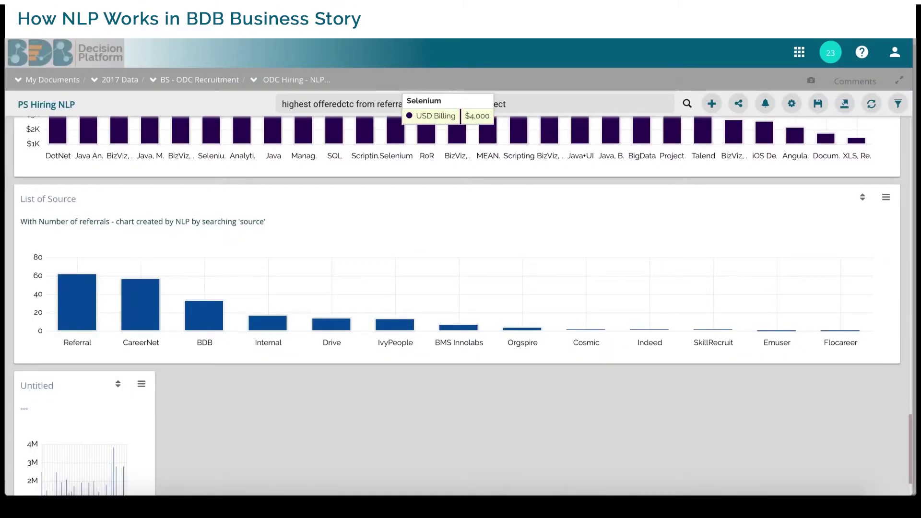
# Widen the Untitled chart below List of Source to the full dashboard width and open it for editing.
pyautogui.scroll(-1, 464, 221)
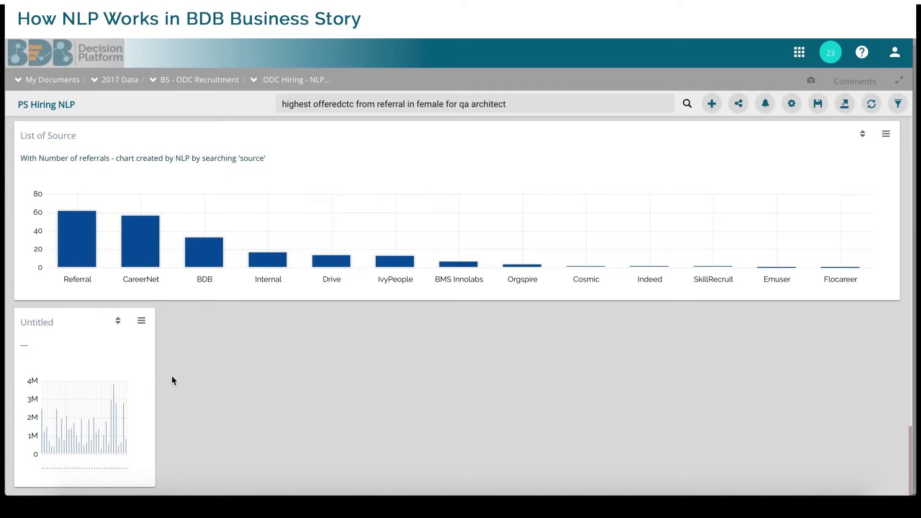
pyautogui.moveTo(155, 376); pyautogui.dragTo(892, 346)
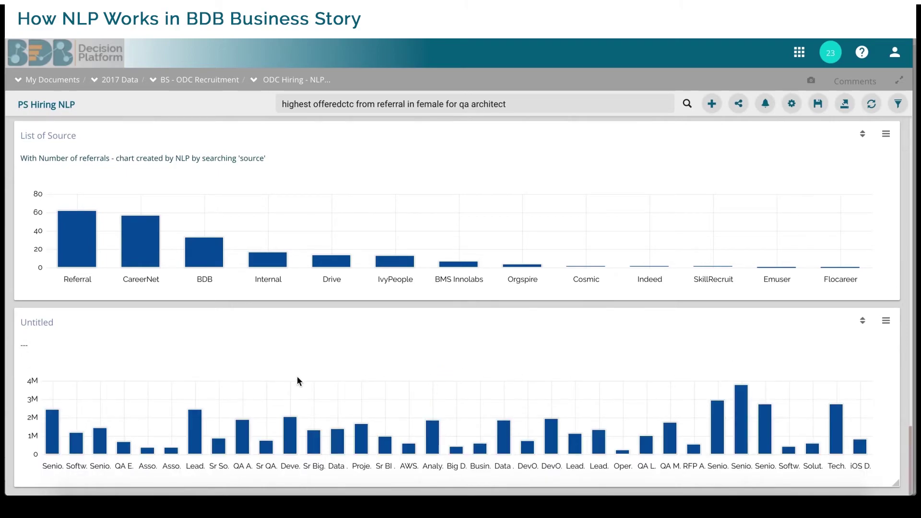
pyautogui.moveTo(55, 429)
pyautogui.click(886, 321)
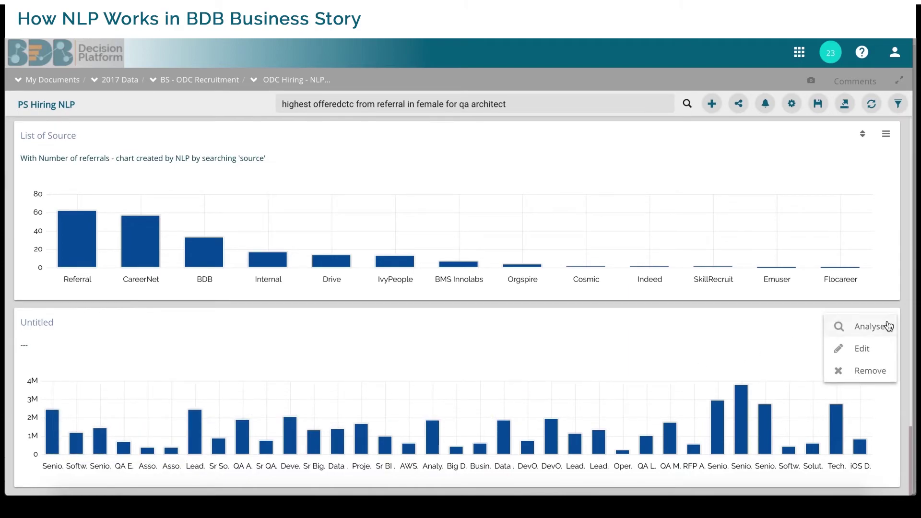
pyautogui.click(862, 350)
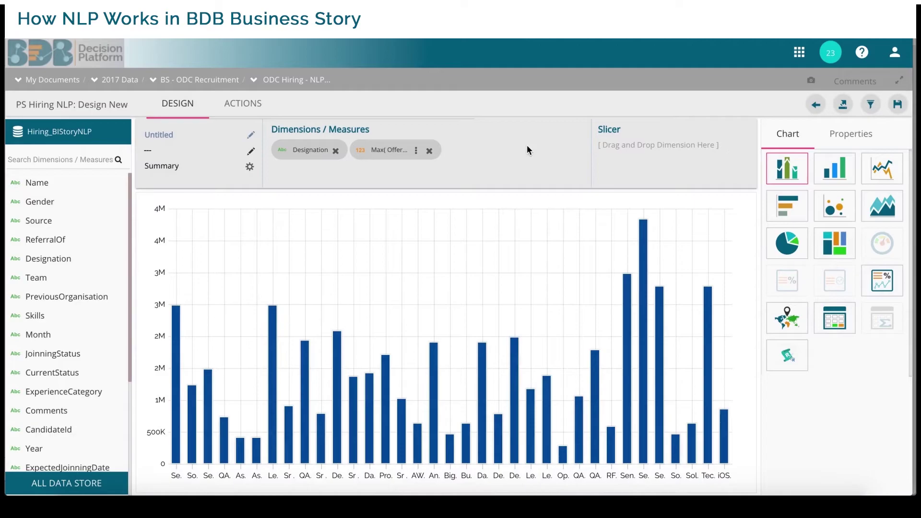
# Set the OfferedCTC series color to #a300a3, try a red data label color, and apply the series properties.
pyautogui.click(416, 151)
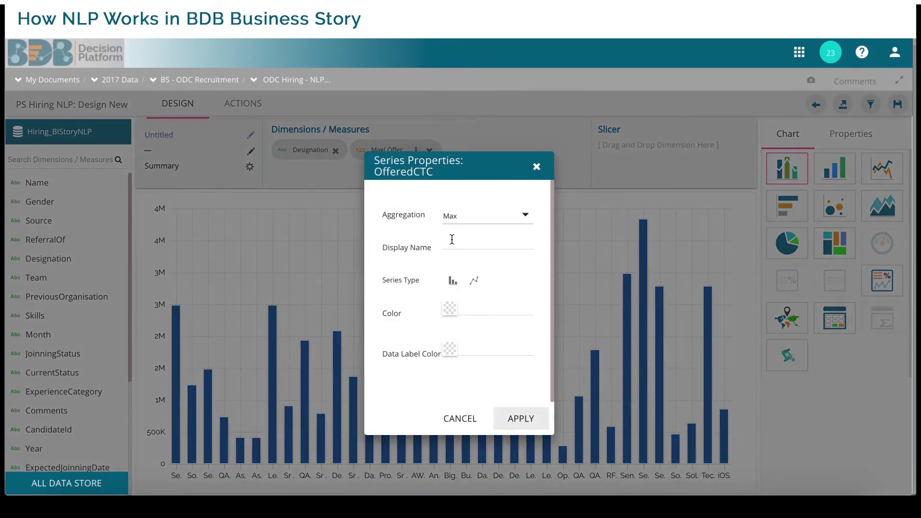
pyautogui.click(451, 308)
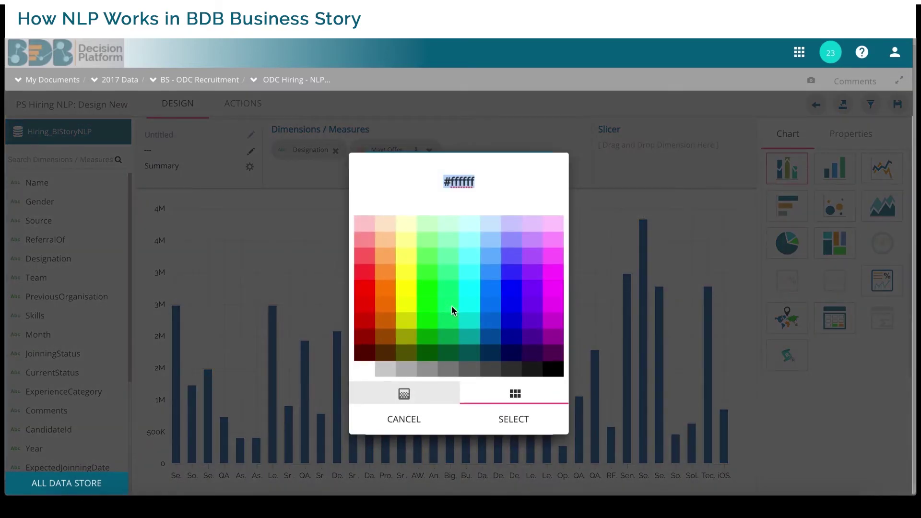
pyautogui.click(552, 335)
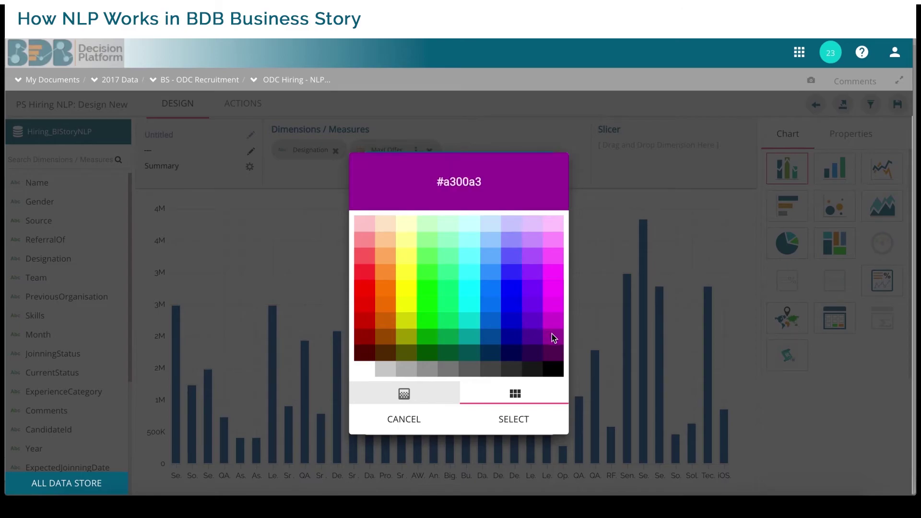
pyautogui.click(512, 420)
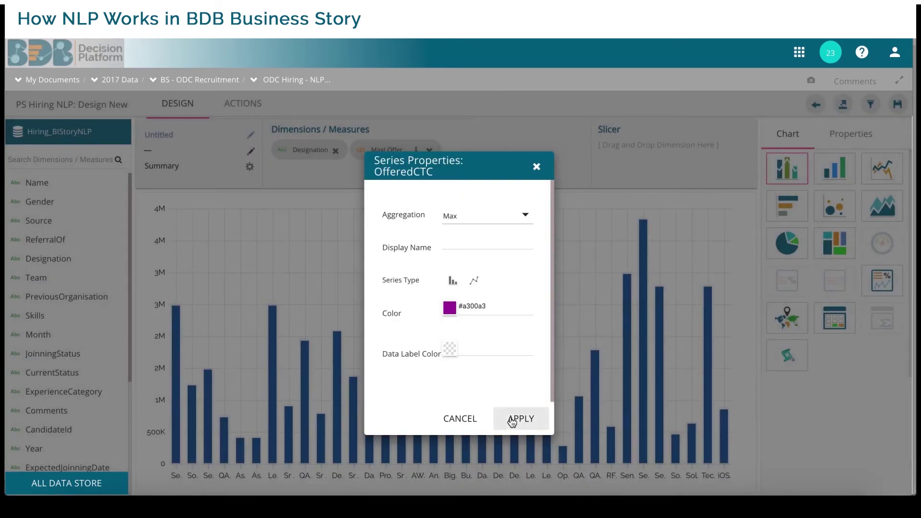
pyautogui.click(451, 348)
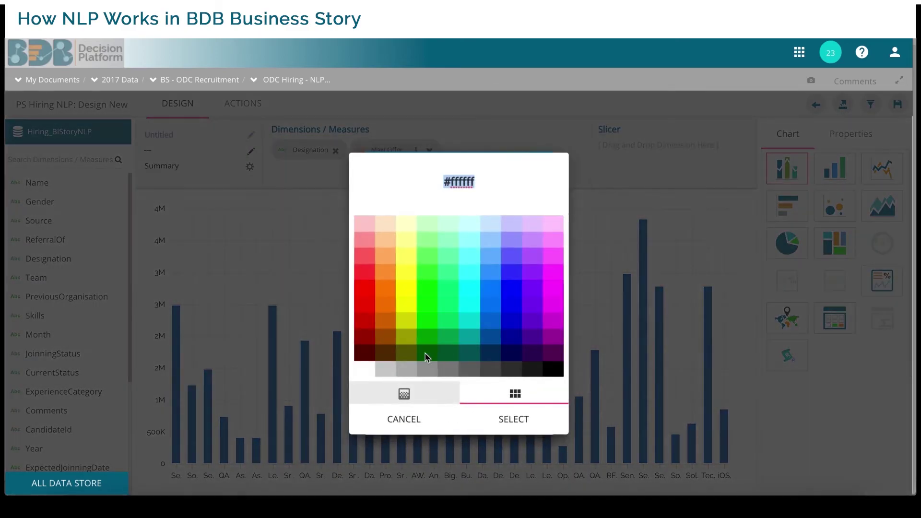
pyautogui.click(366, 321)
pyautogui.click(521, 421)
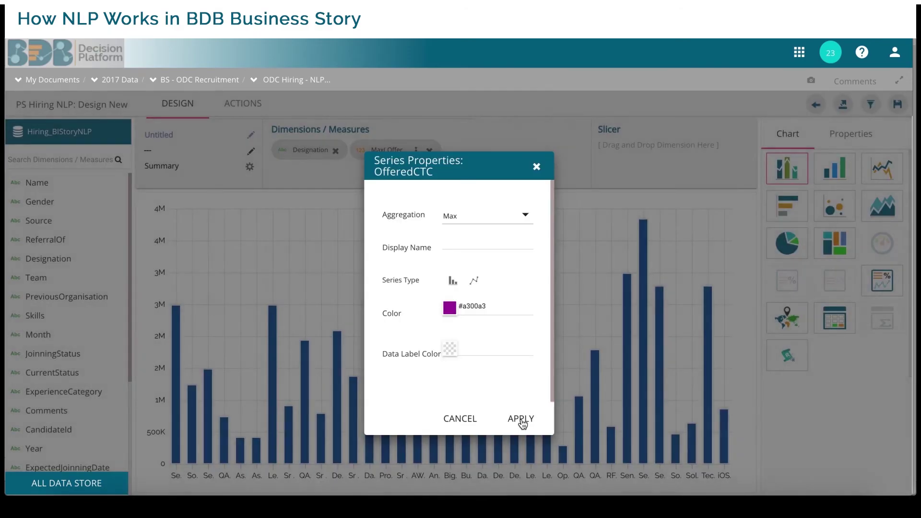
pyautogui.click(521, 420)
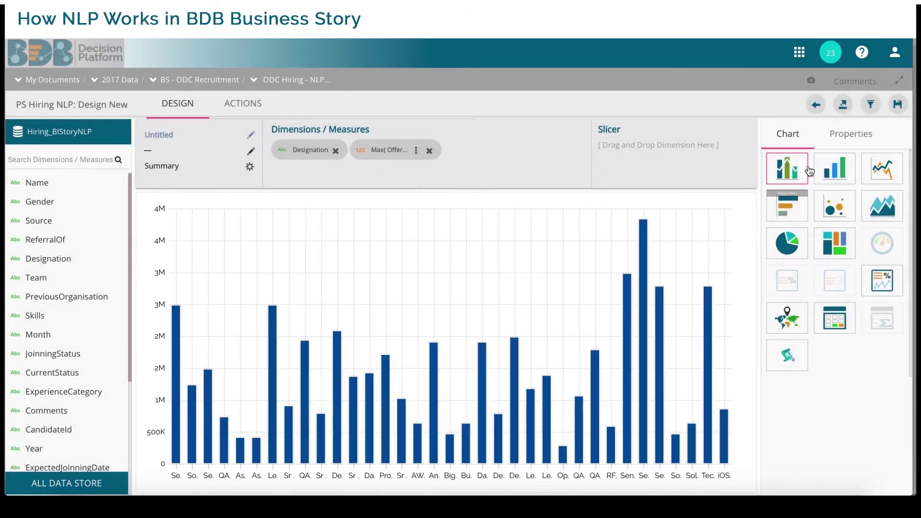
# Order the chart descending by max(OfferedCTC) and limit it to 15 entries.
pyautogui.click(850, 131)
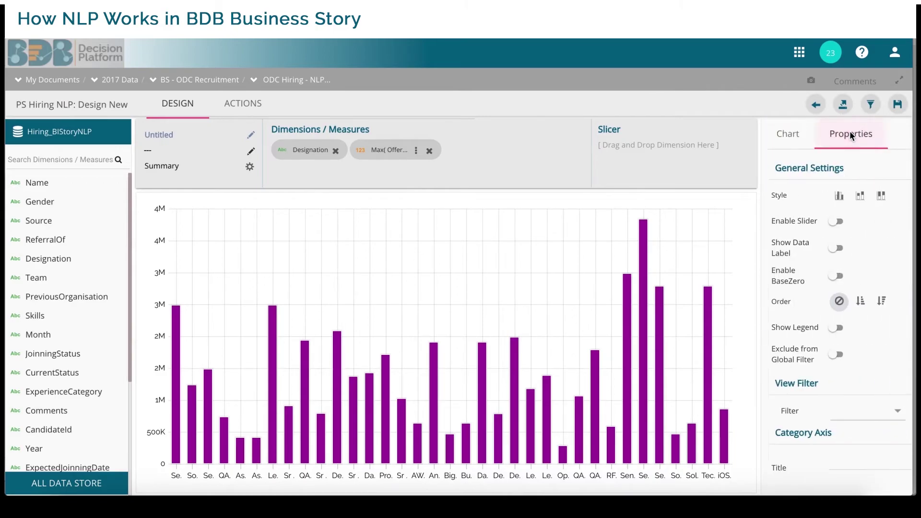
pyautogui.click(874, 301)
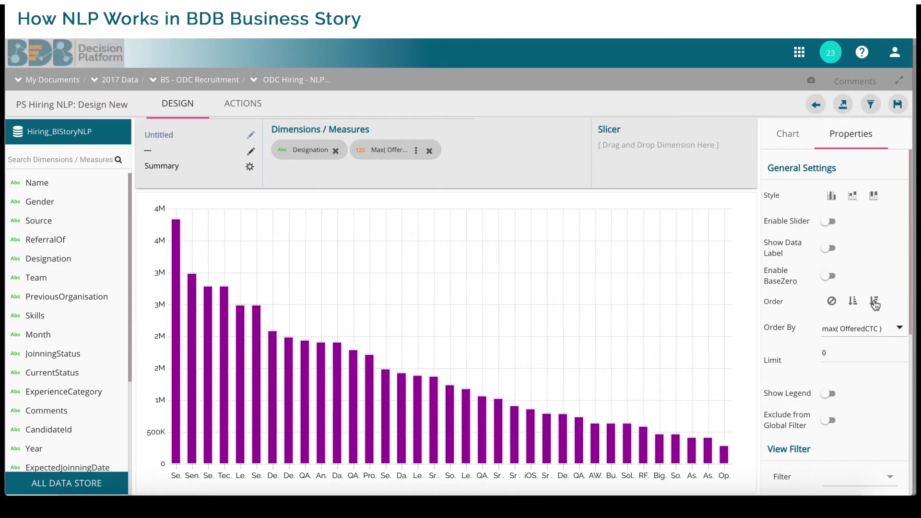
pyautogui.click(827, 353)
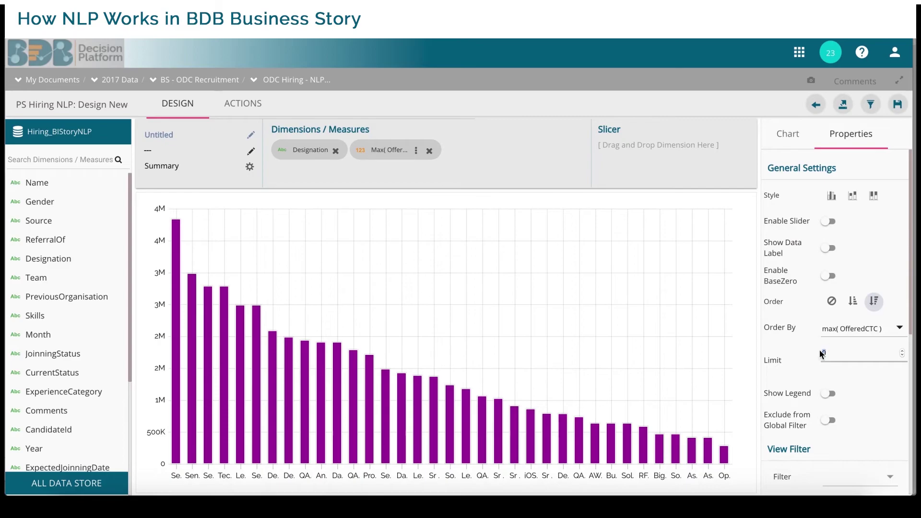
pyautogui.write('15')
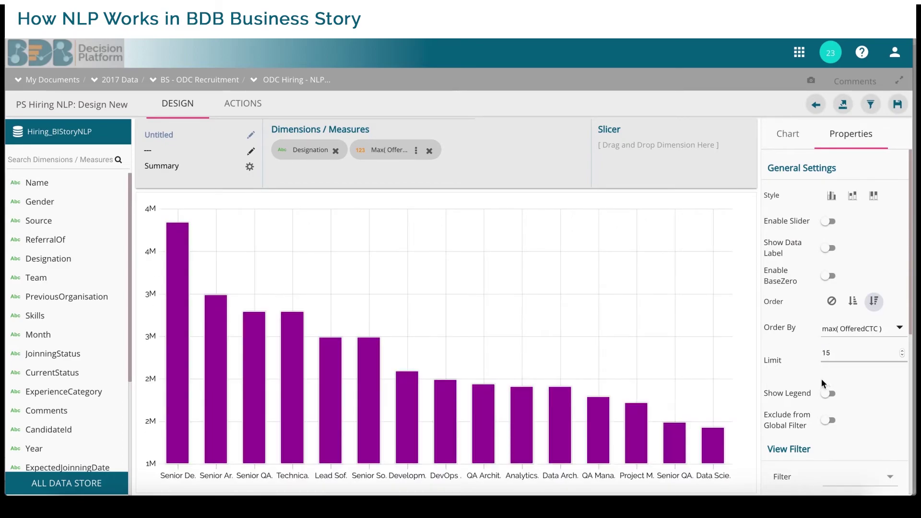
pyautogui.click(897, 105)
# Rename the Untitled chart as "max Salary".
pyautogui.click(250, 136)
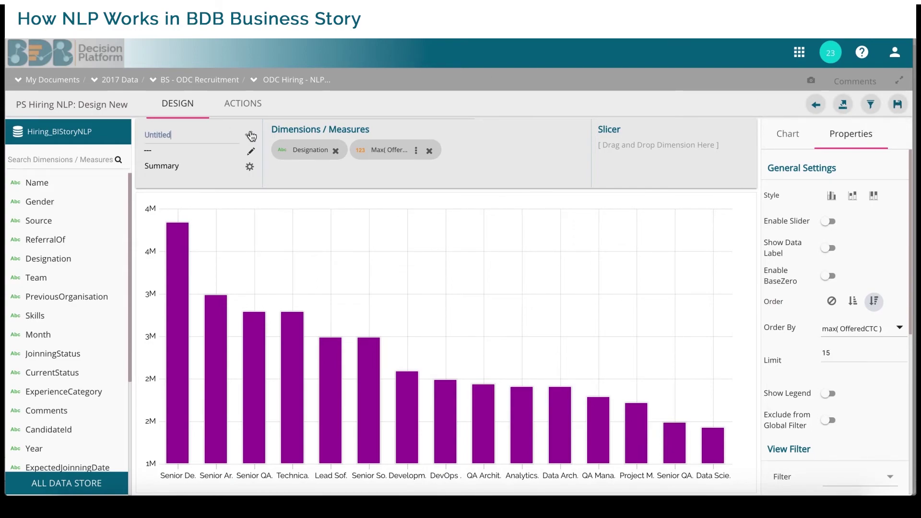
pyautogui.moveTo(209, 134); pyautogui.dragTo(109, 133)
pyautogui.write('max Salary')
pyautogui.click(250, 136)
# Set the view description to "On the basis of different designations" and apply it.
pyautogui.click(250, 151)
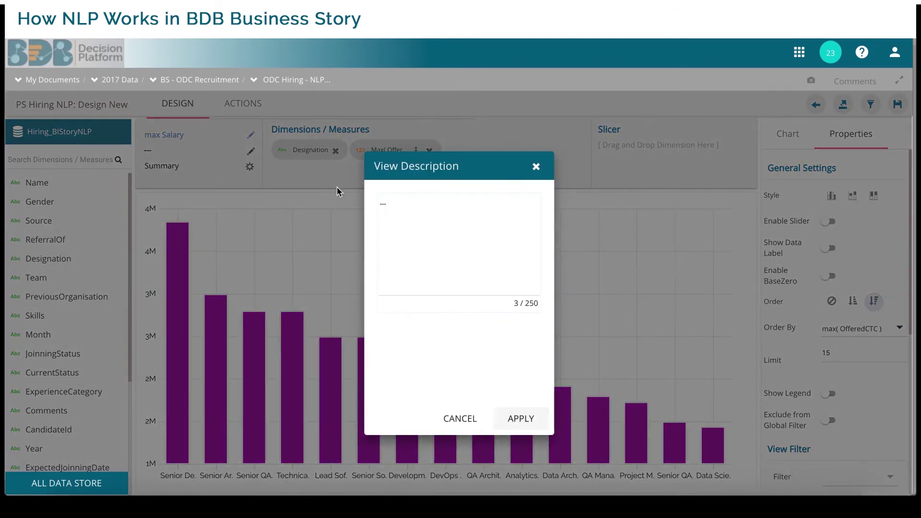
pyautogui.click(398, 204)
pyautogui.press('BackSpace')
pyautogui.press('BackSpace')
pyautogui.press('BackSpace')
pyautogui.write('On ')
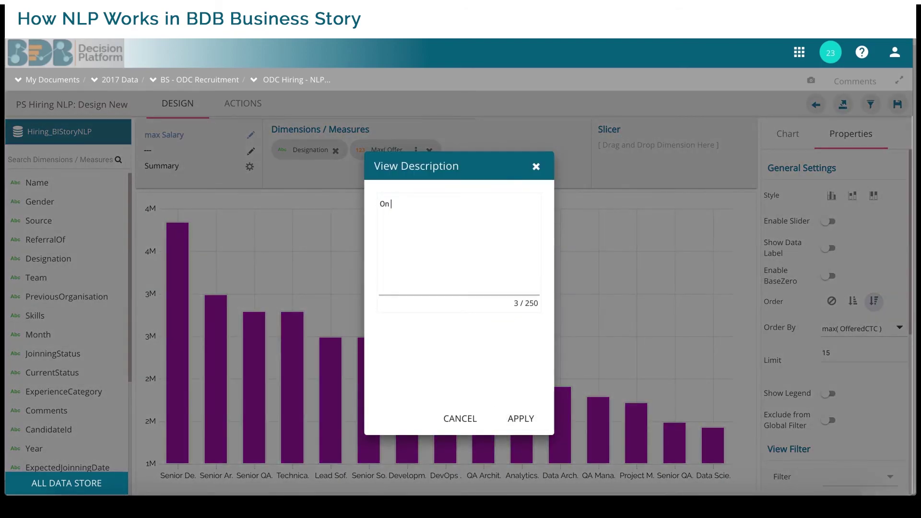
pyautogui.write('the basis of different designsatio')
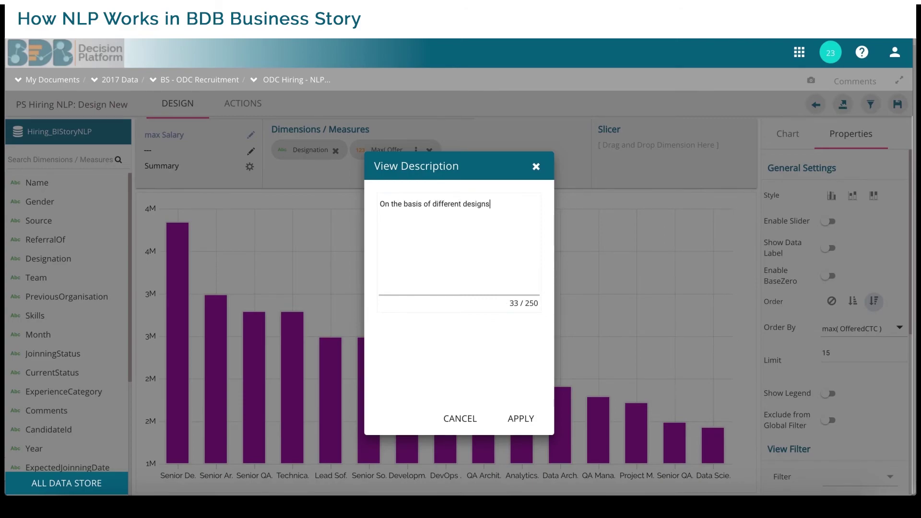
pyautogui.press('BackSpace')
pyautogui.press('BackSpace')
pyautogui.press('BackSpace')
pyautogui.press('BackSpace')
pyautogui.press('BackSpace')
pyautogui.write('nations')
pyautogui.click(509, 419)
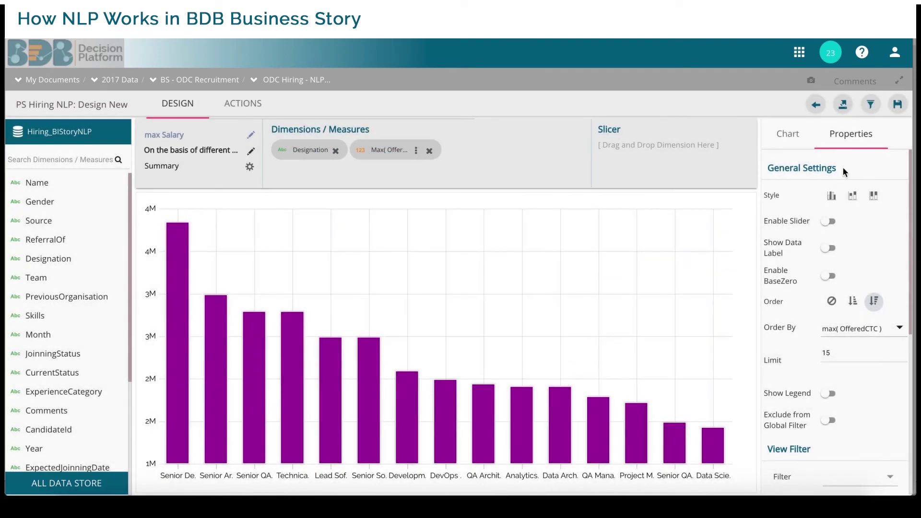
# Save the view to the story and check the max Salary chart's sort options without changing them.
pyautogui.click(897, 104)
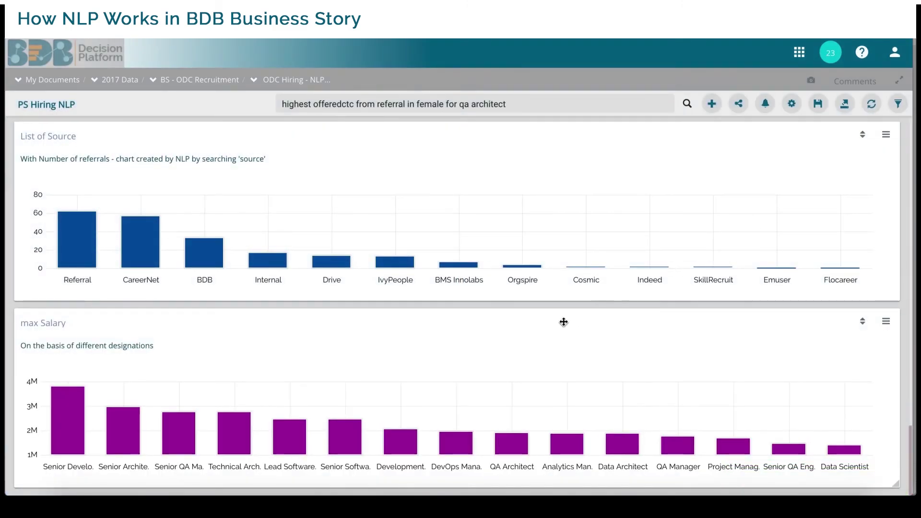
pyautogui.click(863, 321)
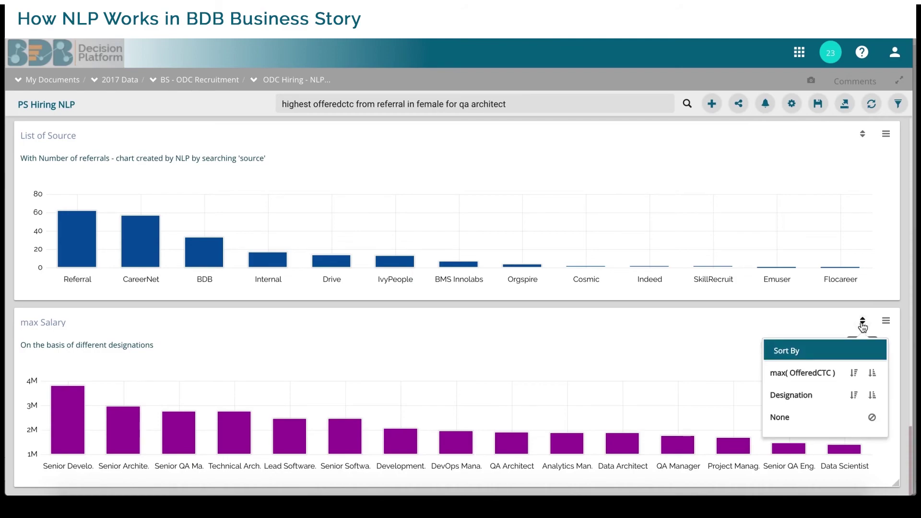
pyautogui.click(862, 324)
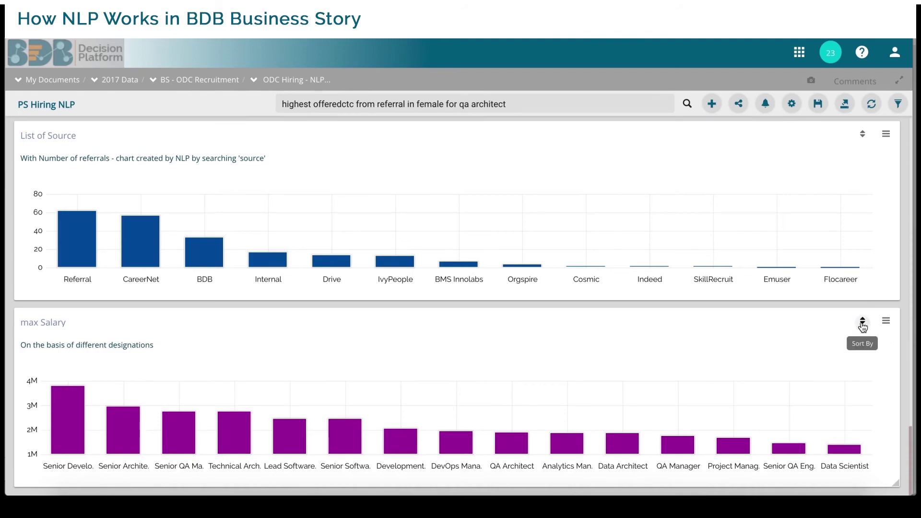